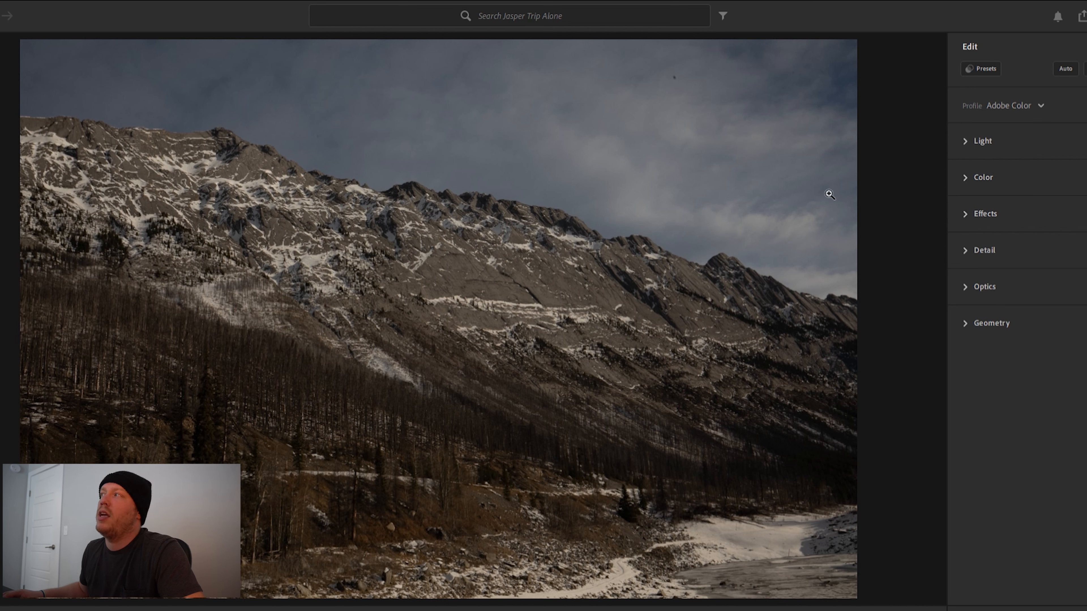
Apply the automatic tone adjustments to the mountain photo.
left_click(980, 131)
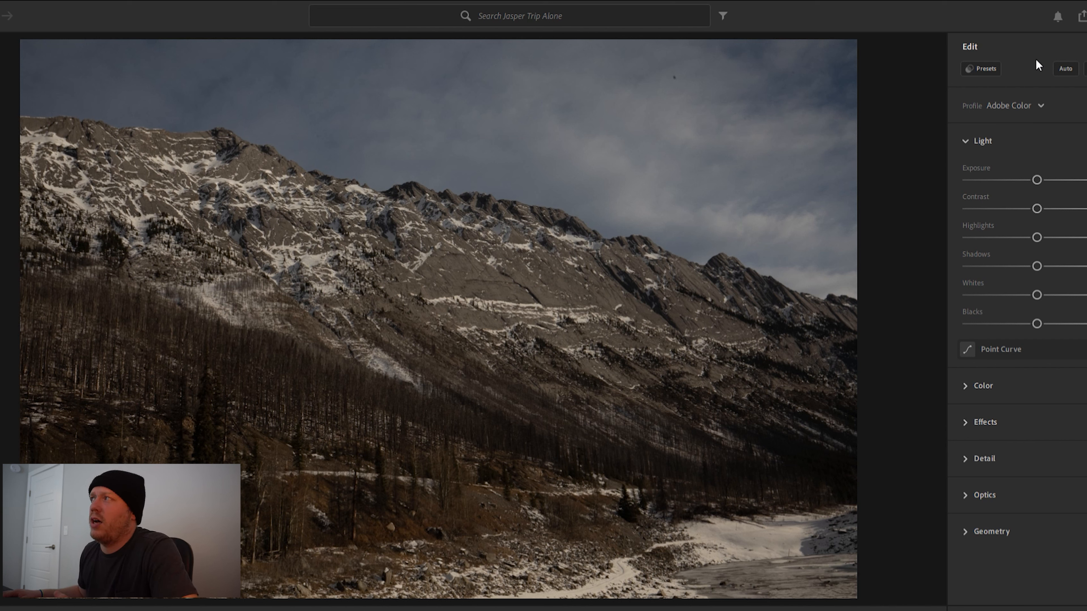
left_click(1065, 69)
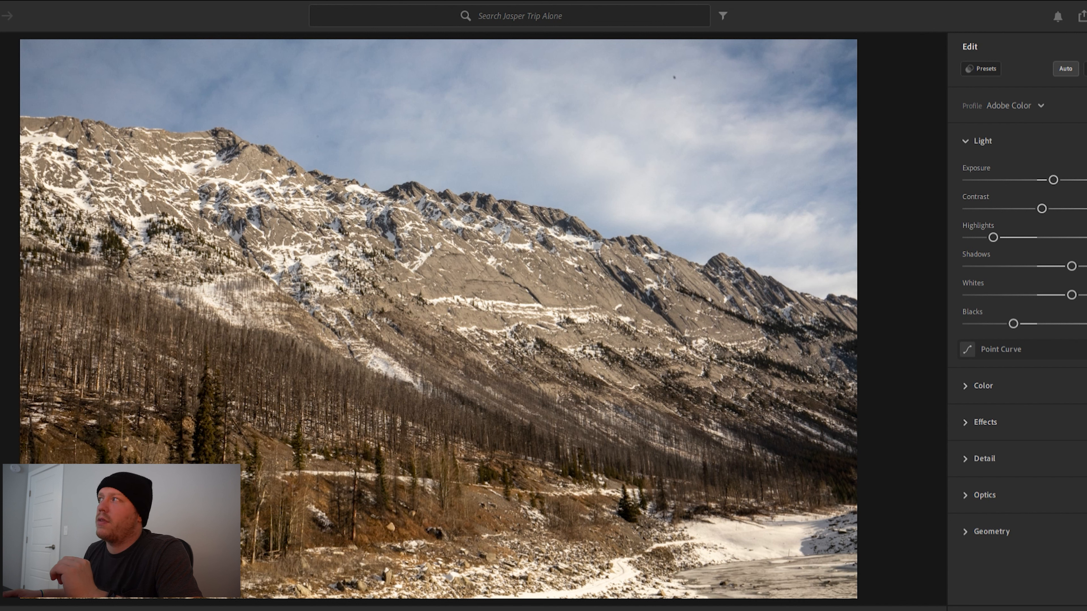
Heal the dark spot in the upper sky and the two small spots just above the ridge using the Heal brush.
key("h")
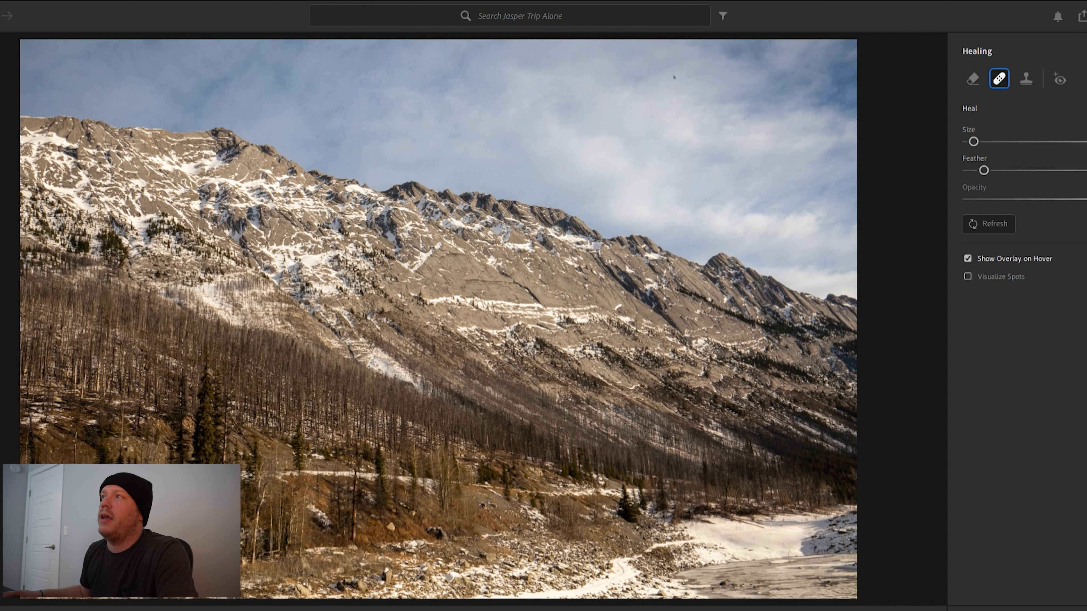
left_click(675, 77)
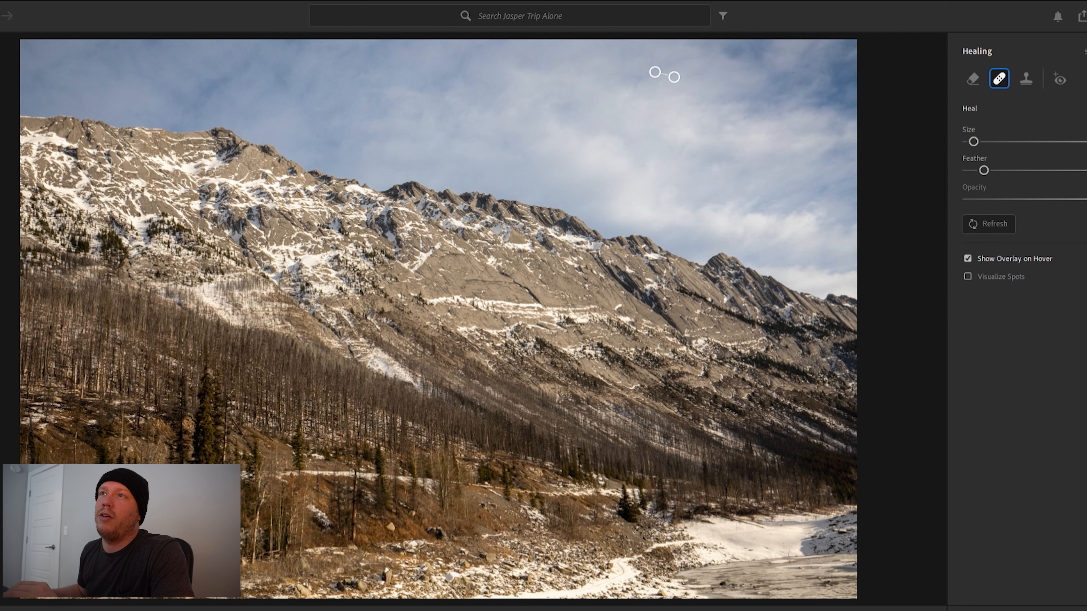
left_click(318, 135)
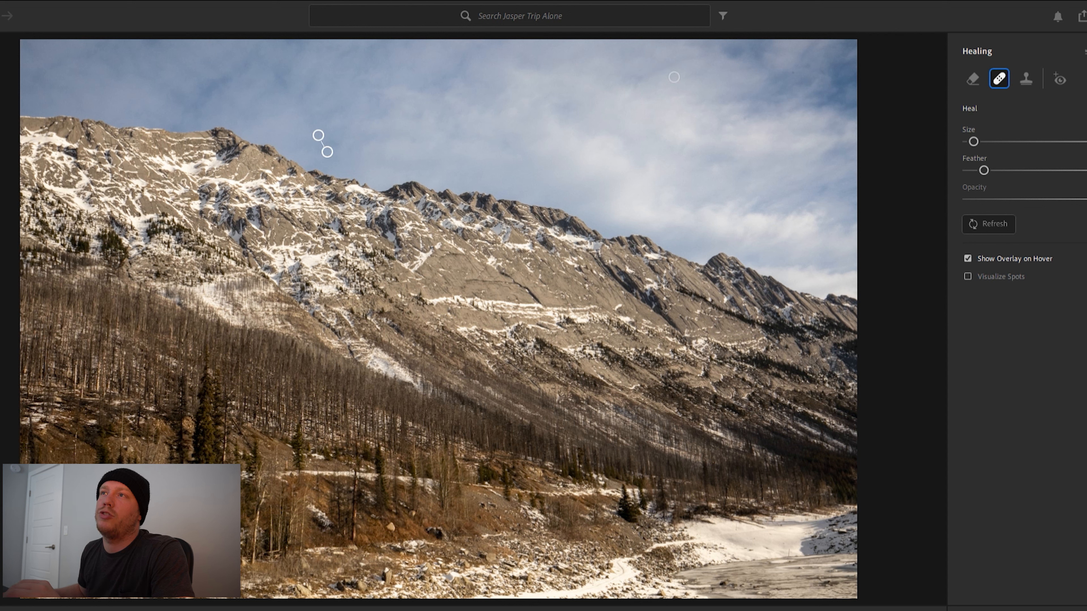
left_click(337, 139)
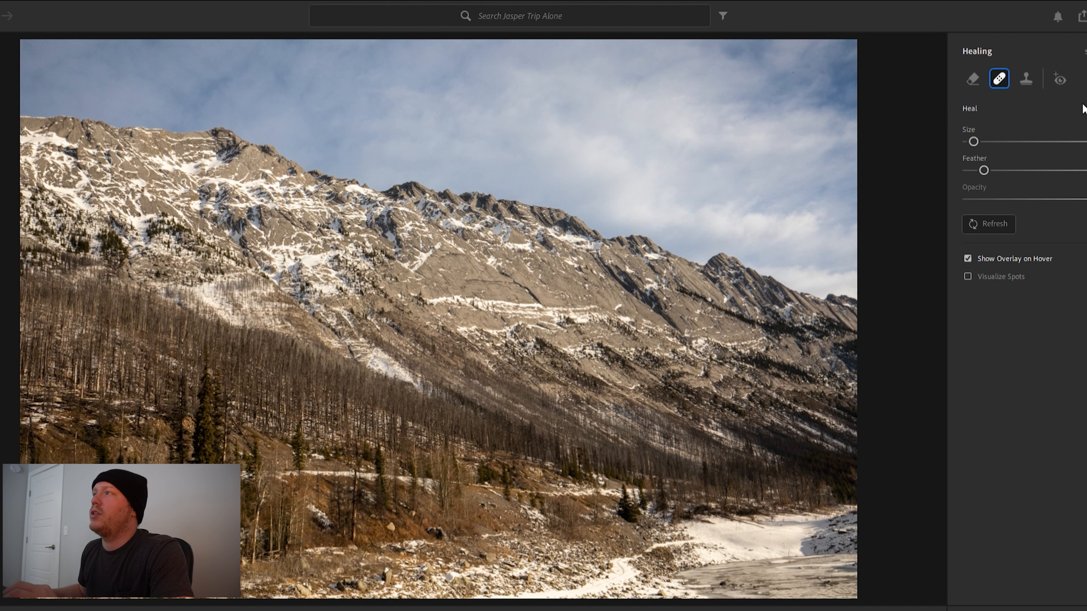
key("e")
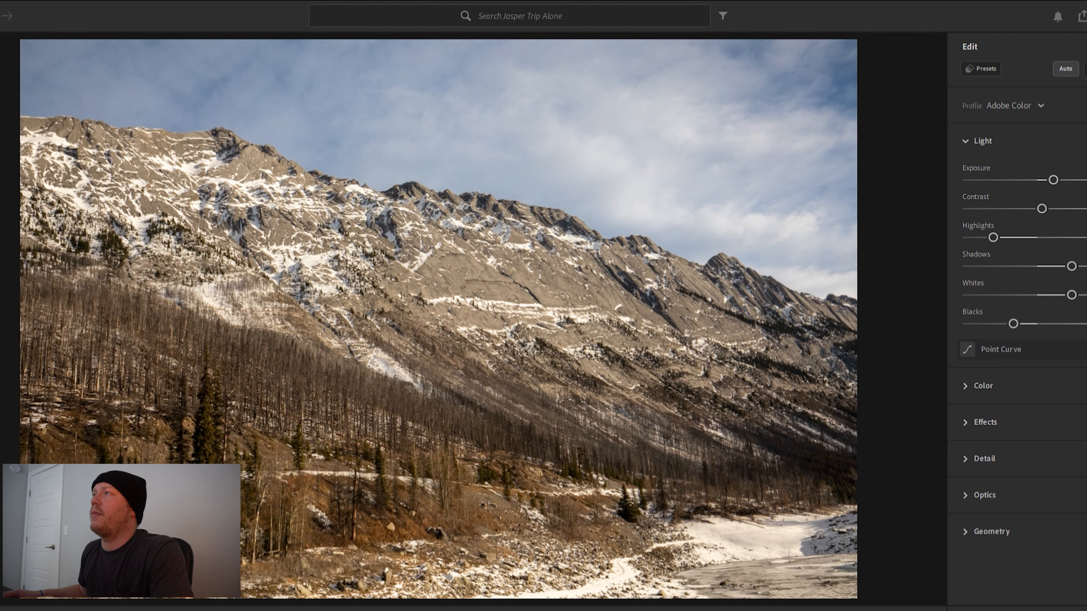
Heal the two faint dust spots in the cloudy sky at the photo's upper right and check the sky above the ridge.
left_click(805, 68)
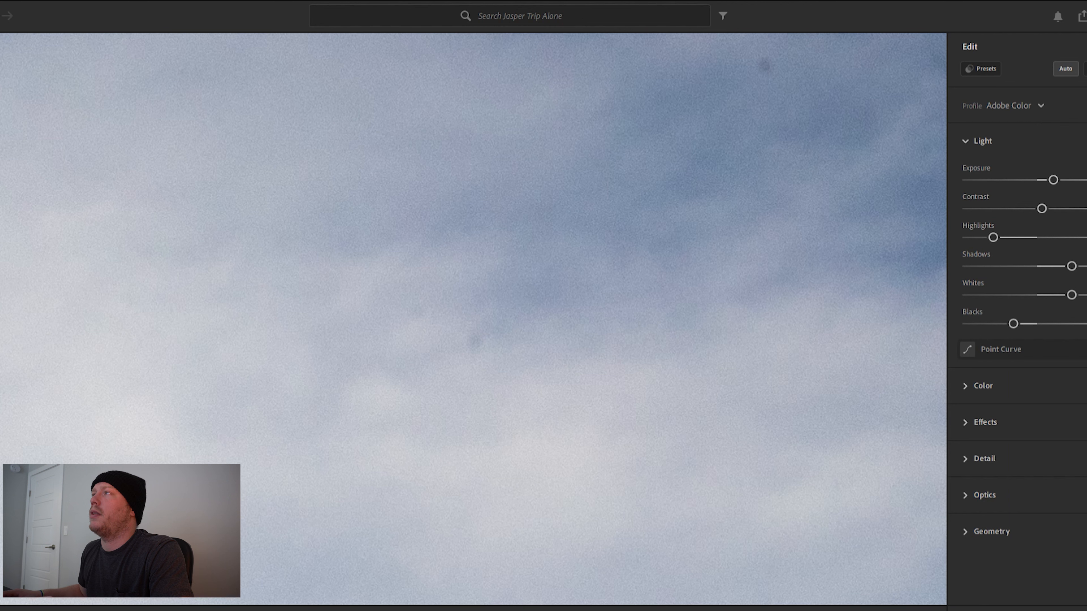
key("h")
left_click(765, 75)
left_click(472, 337)
key("e")
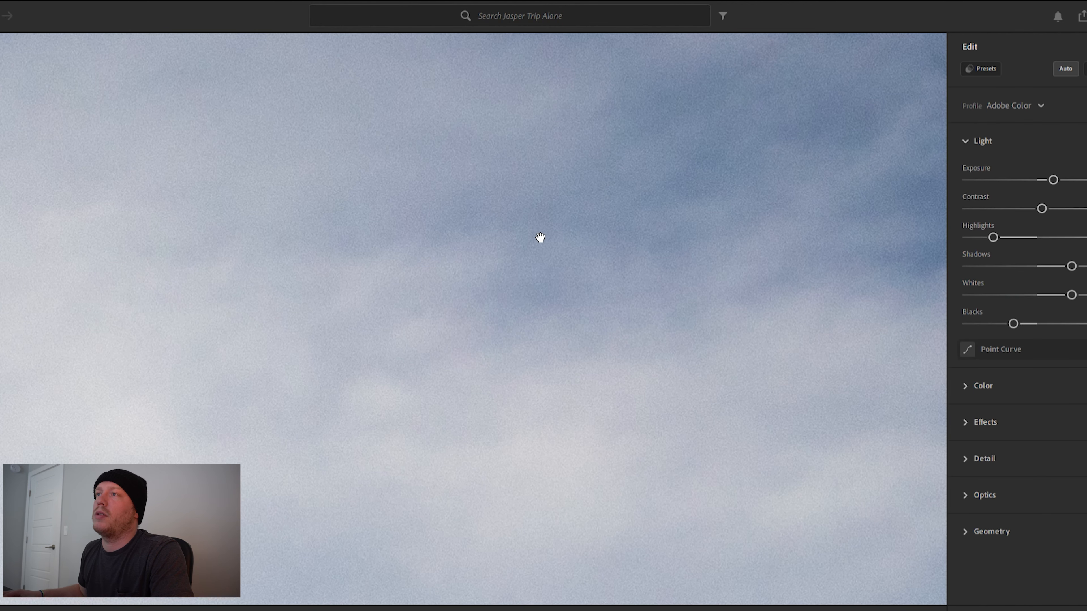
left_click(505, 233)
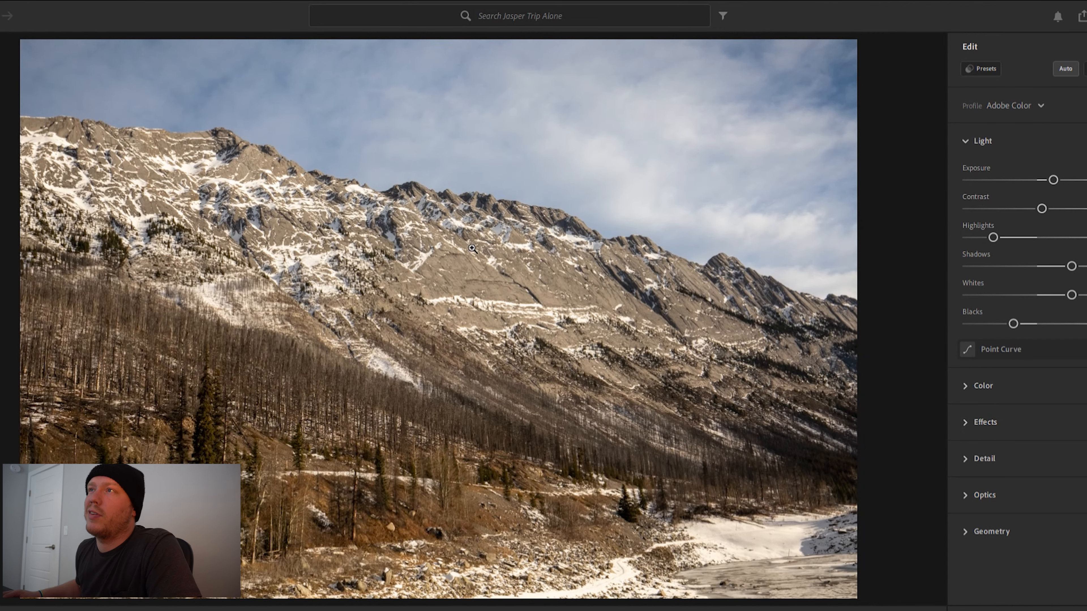
left_click(409, 126)
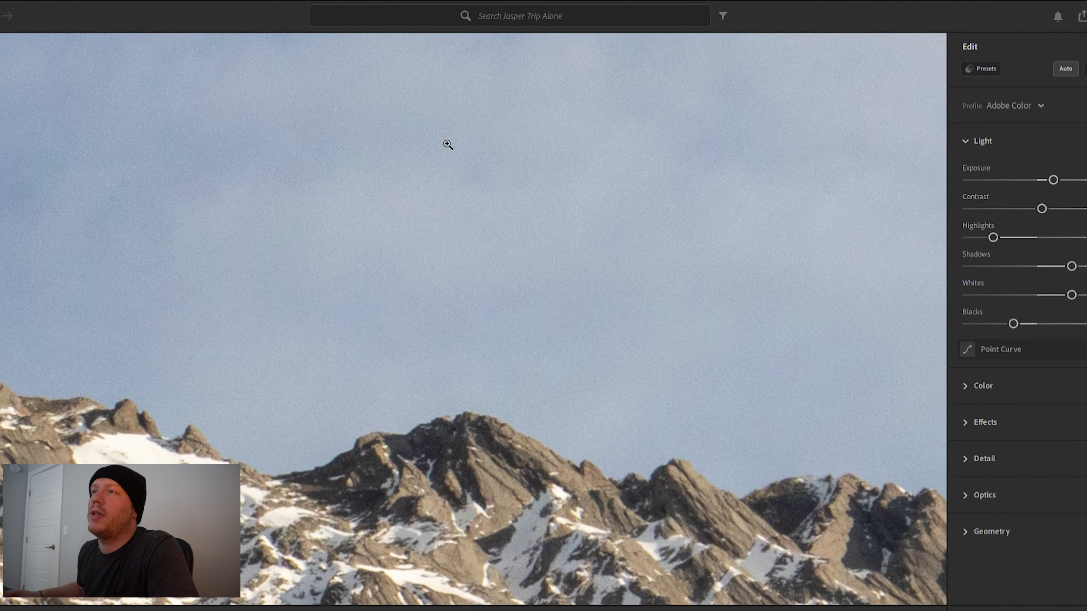
left_click(448, 146)
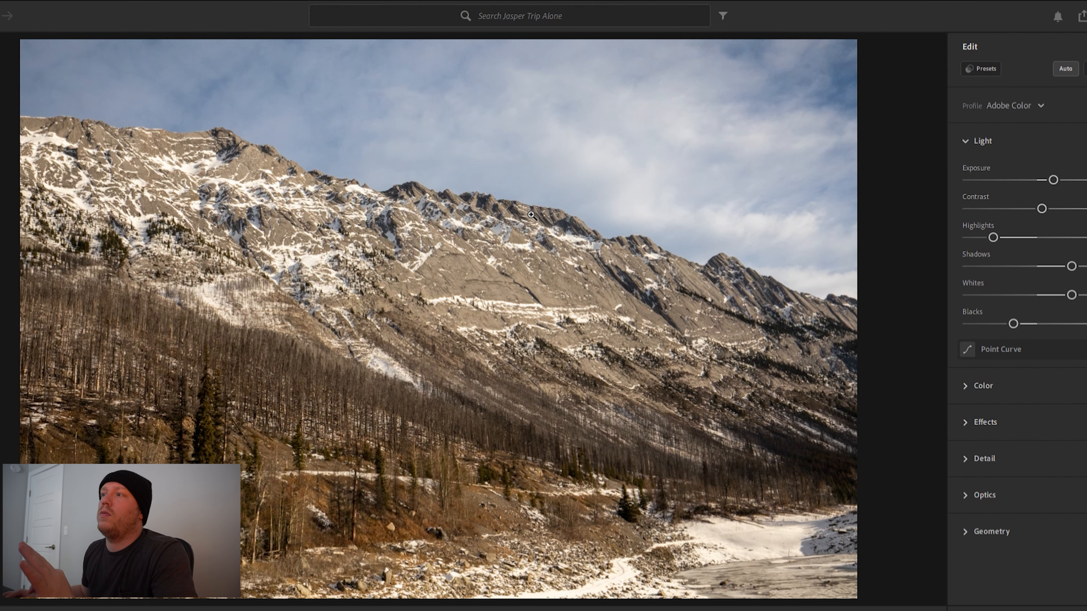
Apply the Drift preset from the V4 preset group at an amount of 117.
left_click(976, 65)
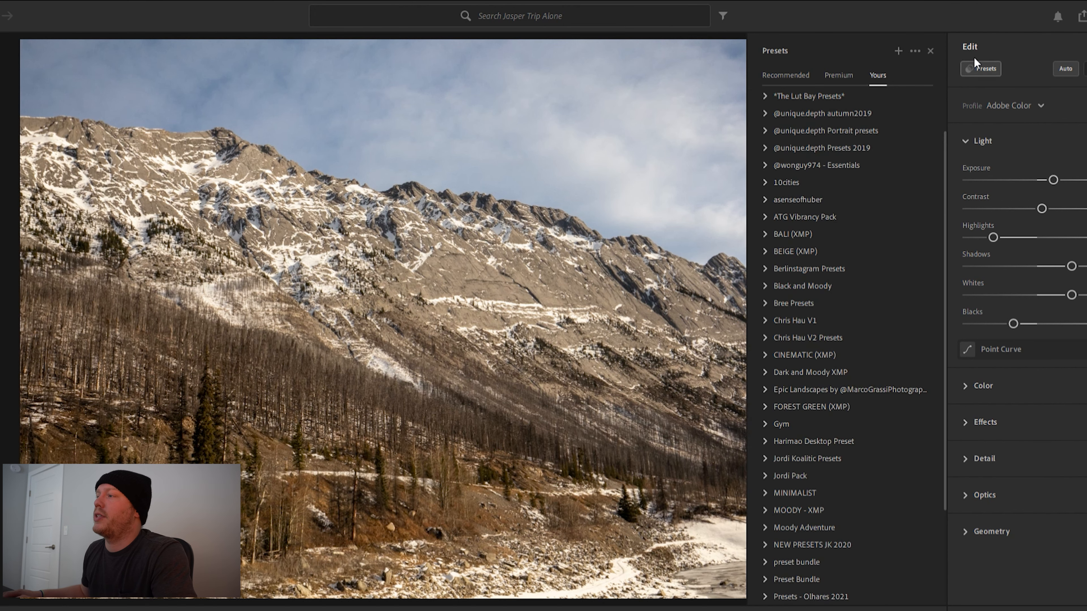
scroll(821, 299, "down", 3)
scroll(824, 312, "down", 2)
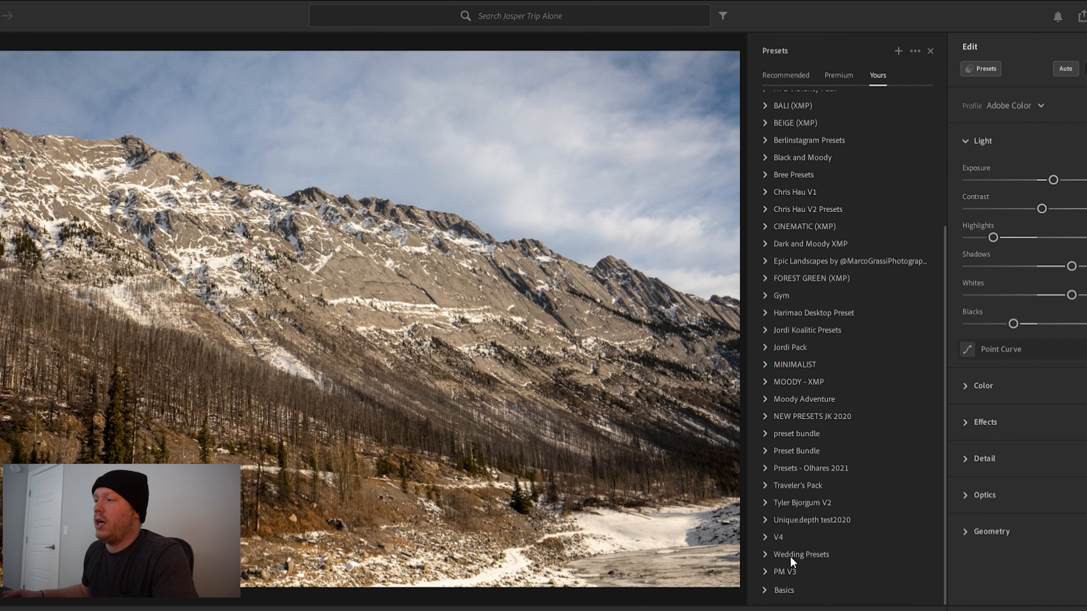
left_click(778, 536)
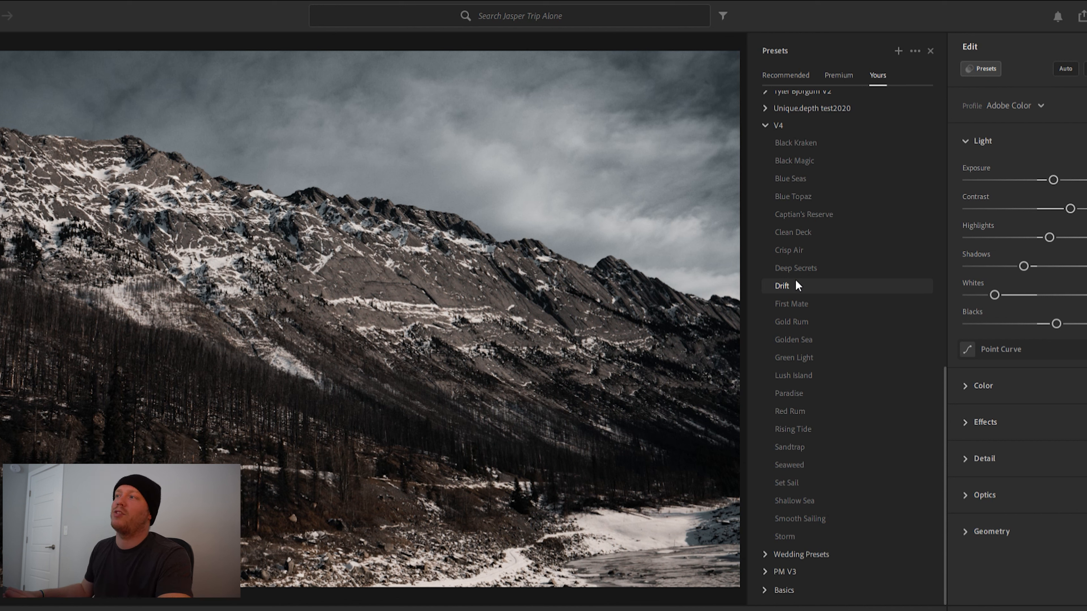
left_click(795, 280)
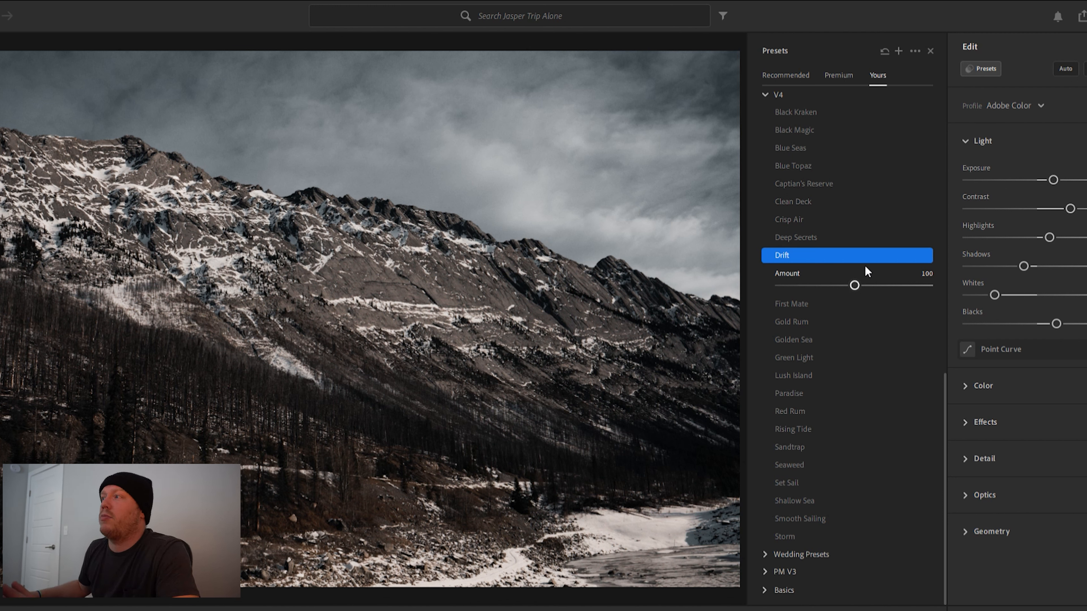
left_click_drag(855, 273, 866, 276)
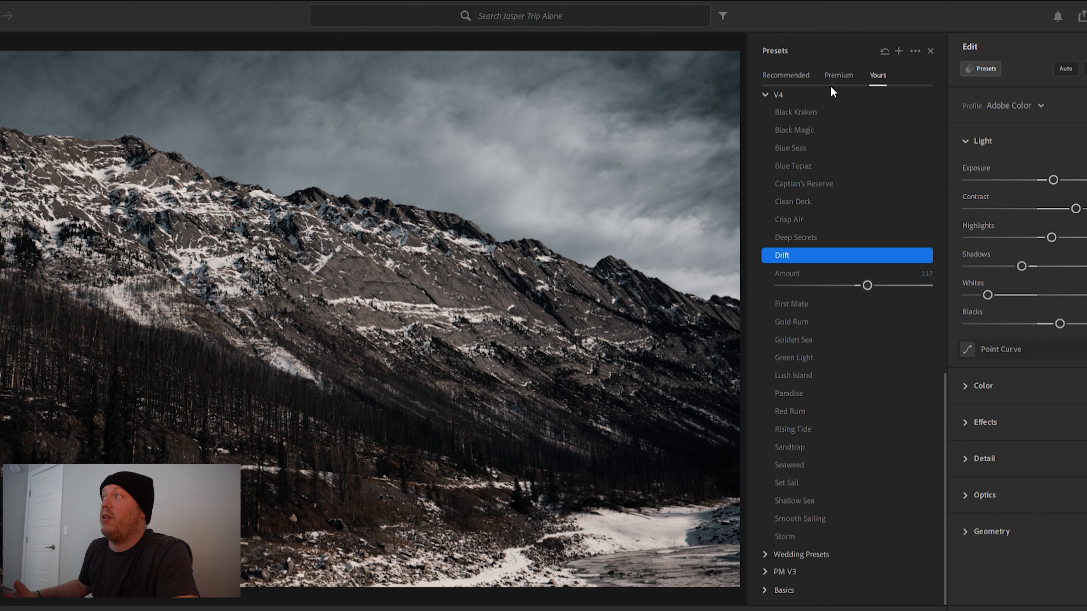
left_click(970, 61)
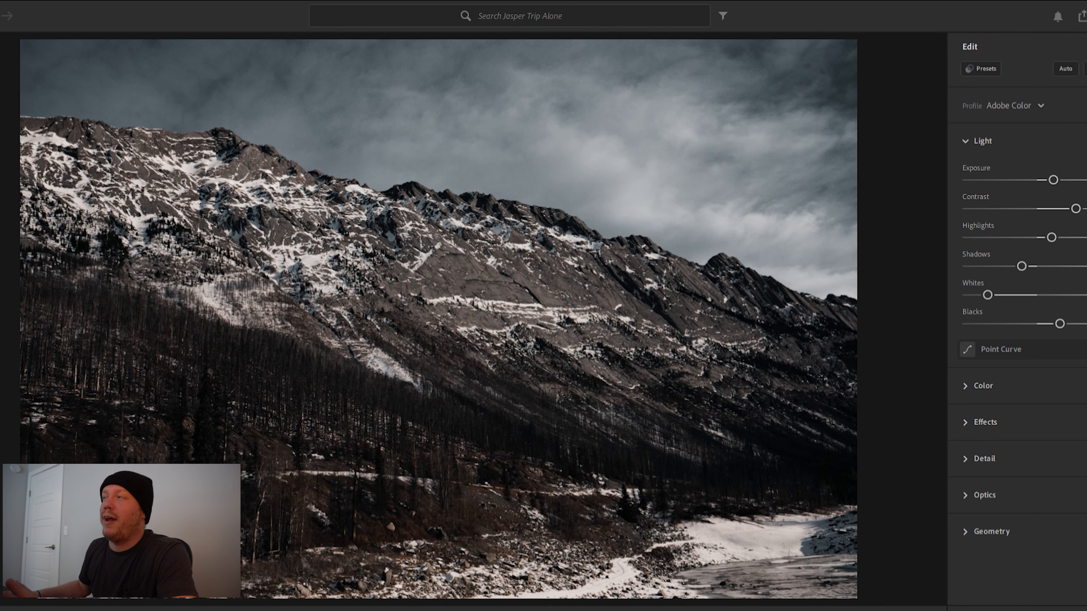
Crop the photo in its original aspect ratio to roughly half its width, framing the upper-right ridge and sky.
key("c")
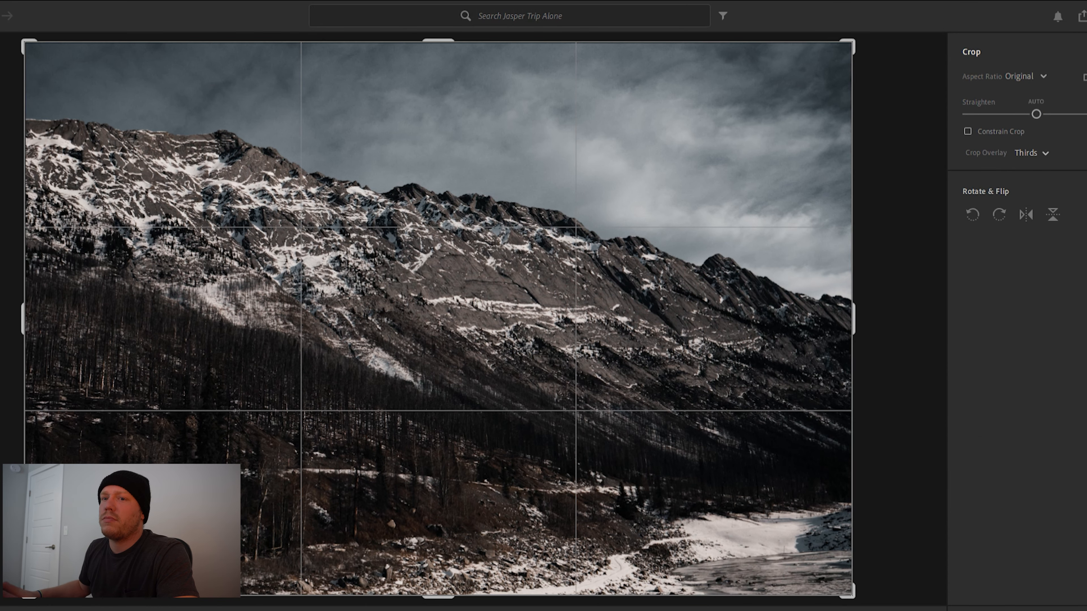
left_click_drag(25, 595, 169, 498)
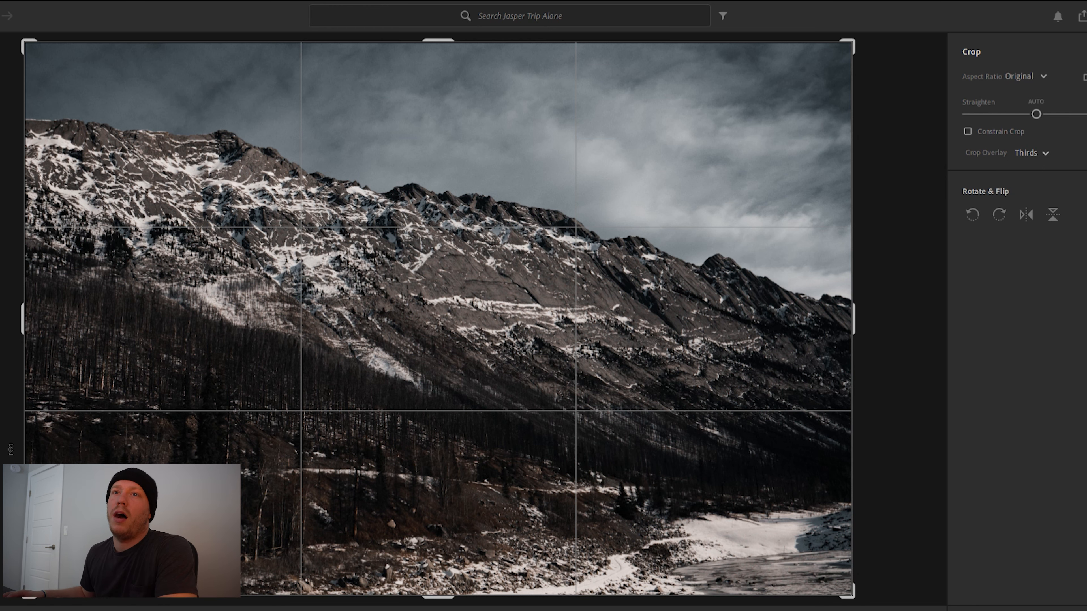
left_click_drag(24, 595, 198, 482)
left_click_drag(369, 400, 412, 388)
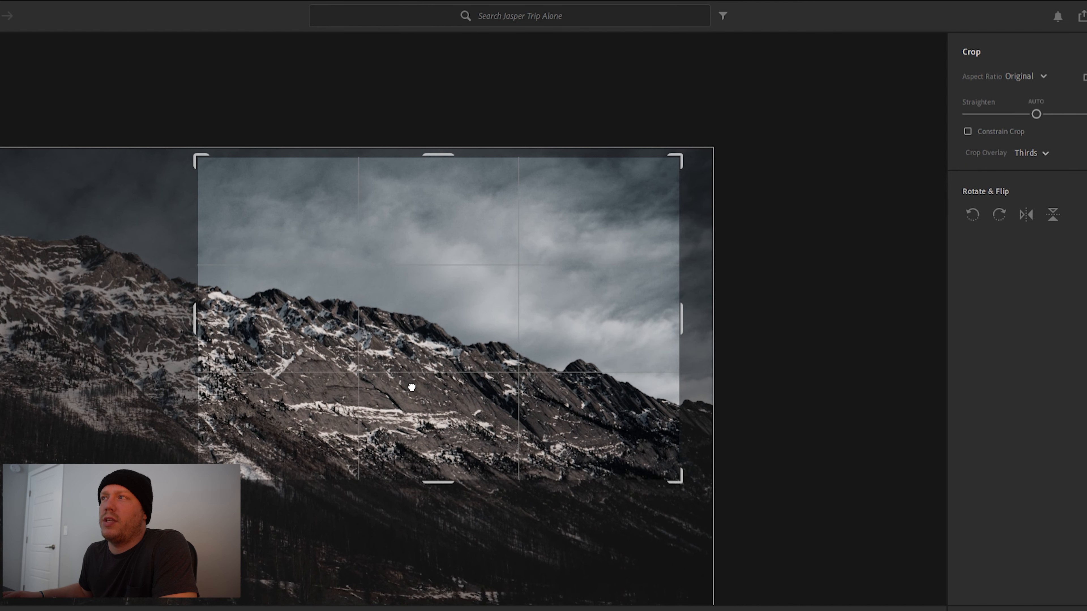
left_click_drag(681, 157, 605, 205)
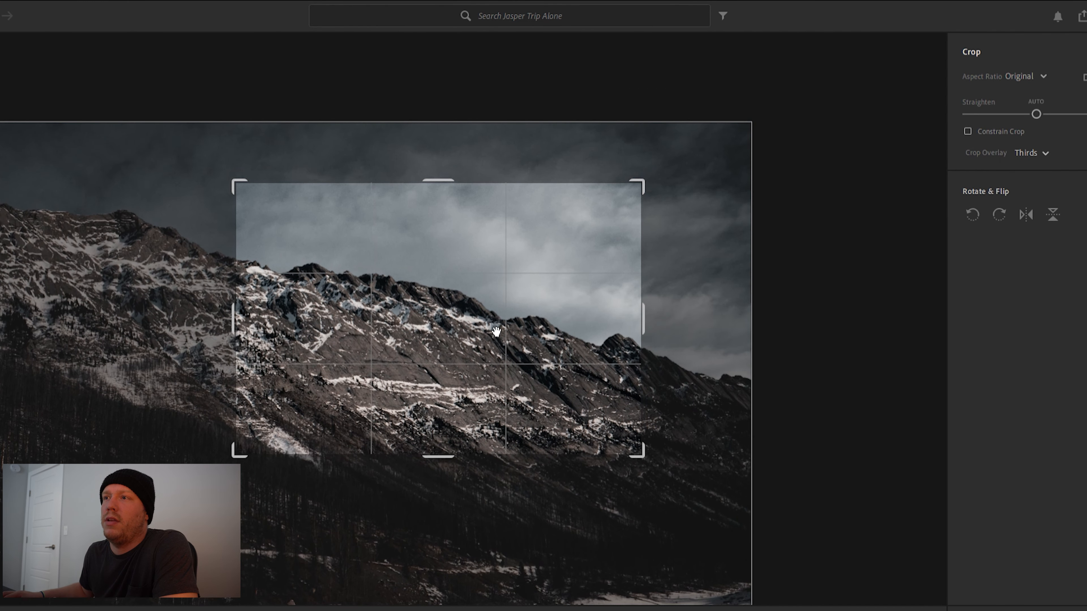
left_click_drag(431, 403, 405, 412)
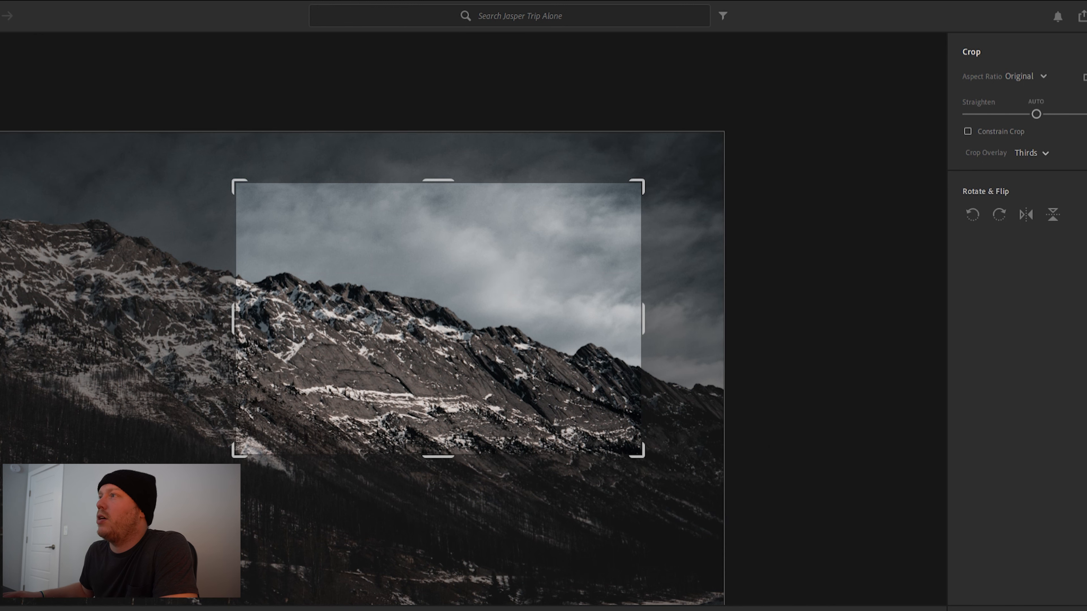
key("Return")
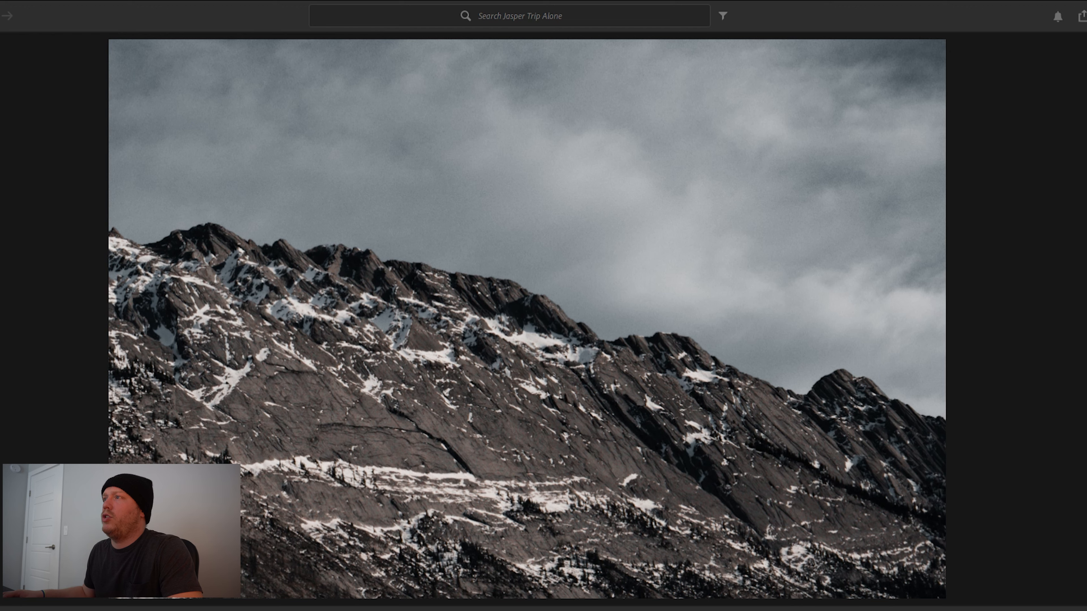
Reposition the crop so the ridge sits slightly further right and lower in the frame.
key("c")
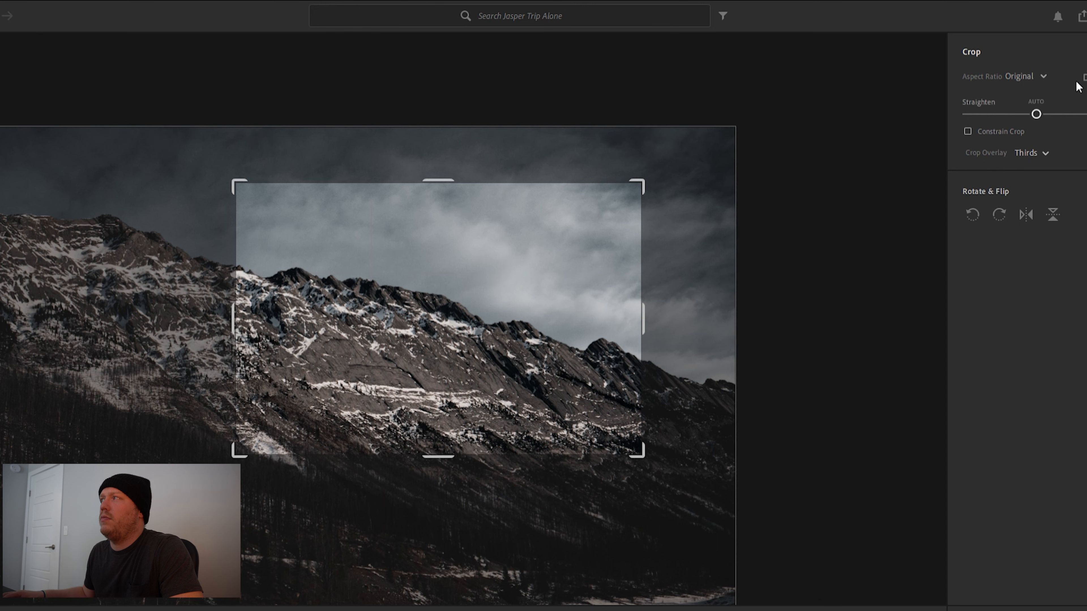
key("e")
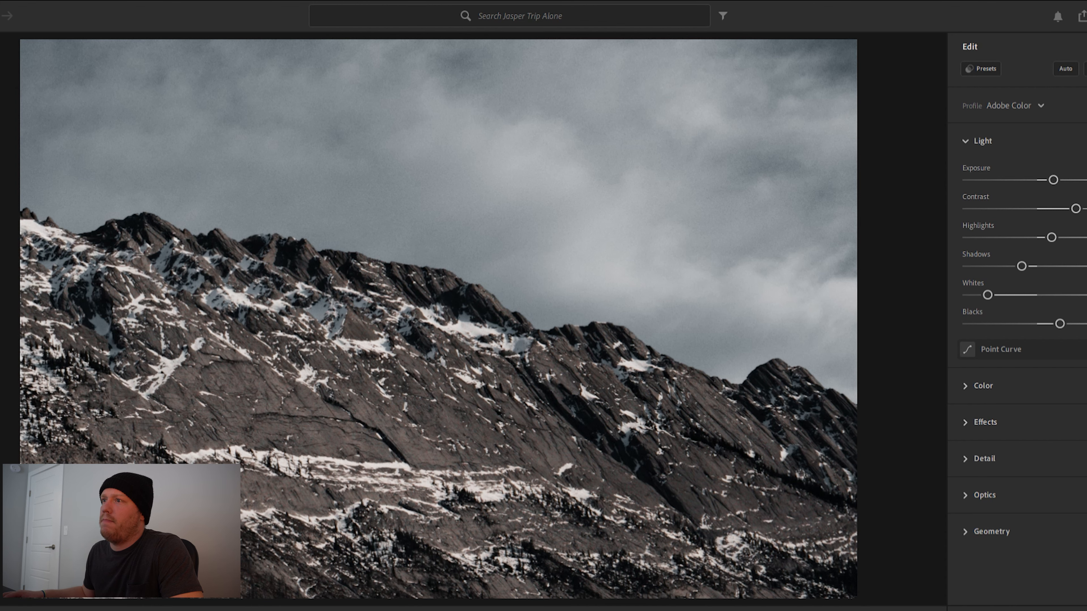
key("c")
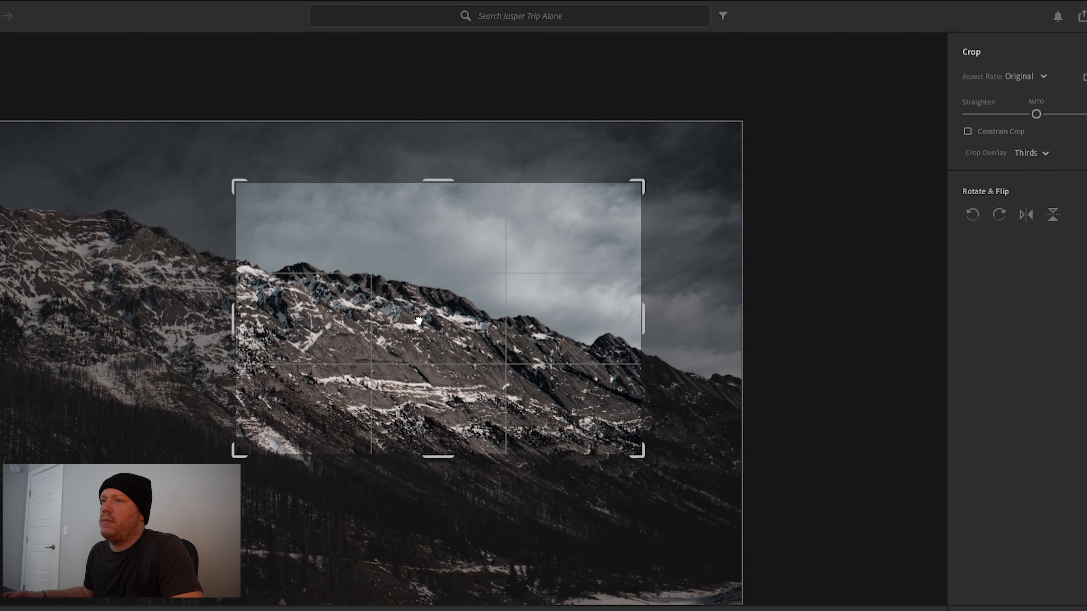
mouse_move(418, 320)
left_mouse_down()
mouse_move(442, 333)
mouse_move(429, 326)
left_mouse_up()
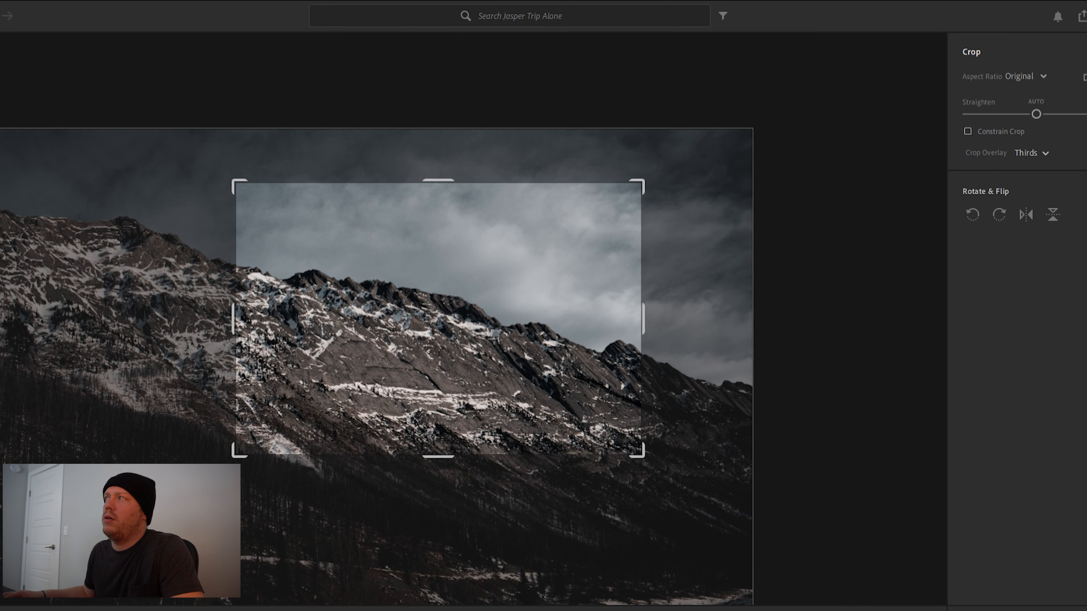
key("Return")
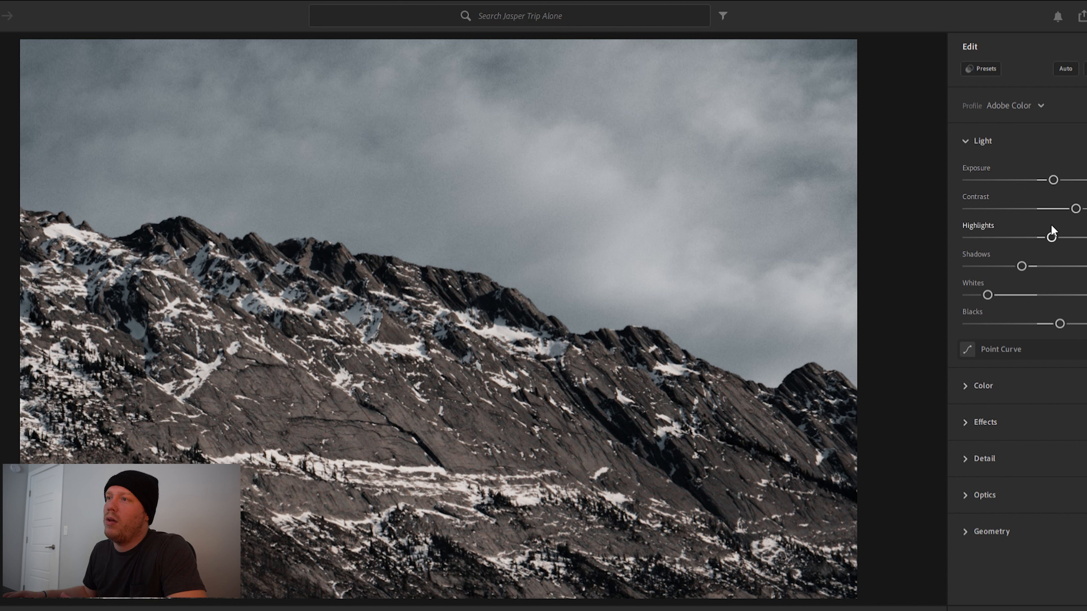
Lower the Highlights and Whites slightly and reduce the Shadows further in the Light adjustments.
left_click_drag(1052, 236, 1041, 259)
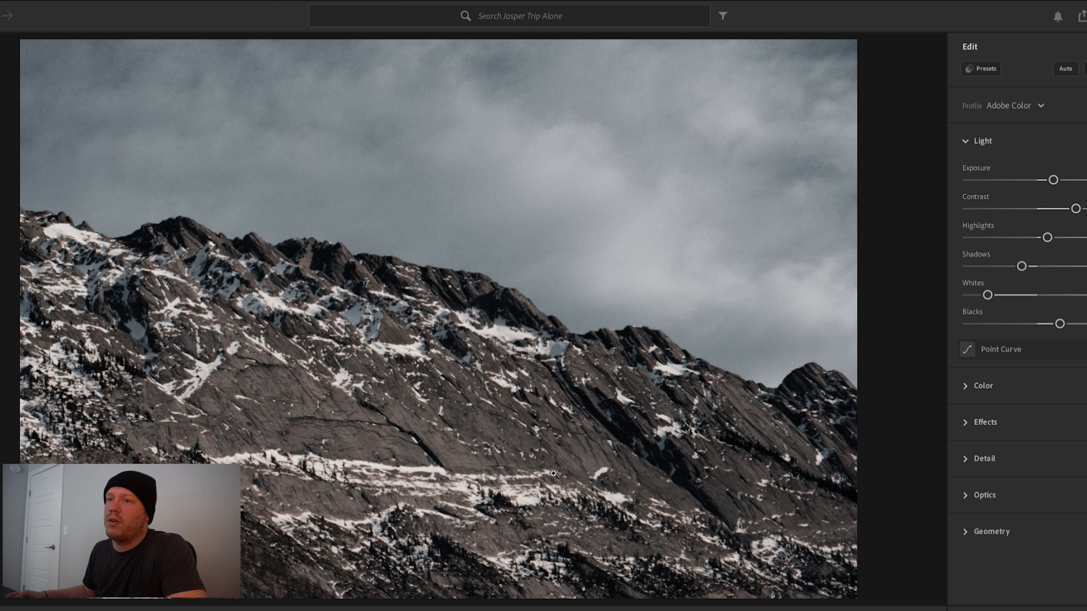
mouse_move(1048, 236)
left_mouse_down()
mouse_move(1036, 227)
mouse_move(1048, 235)
left_mouse_up()
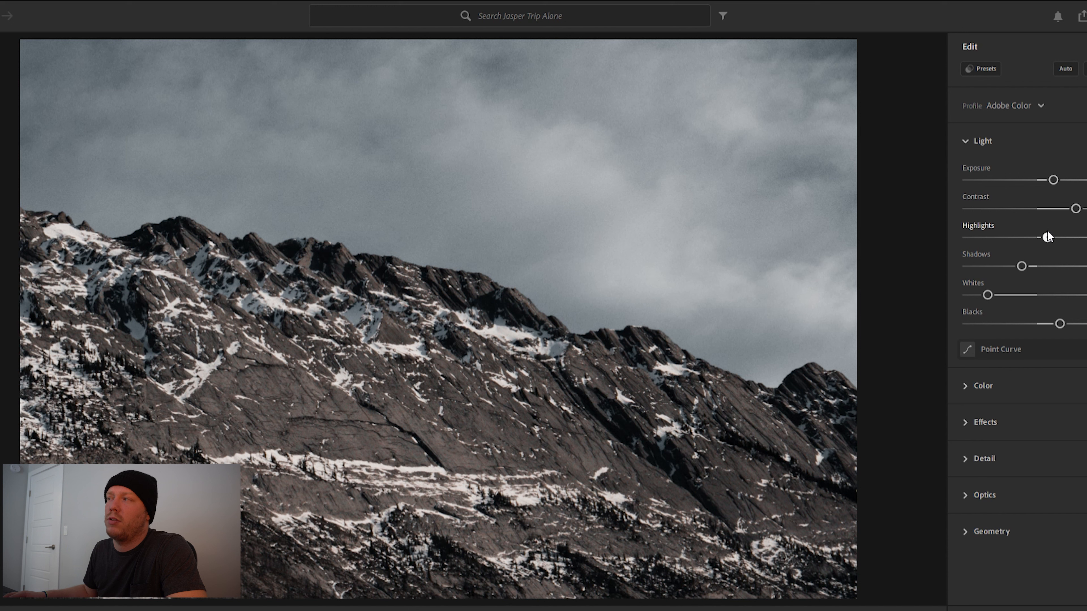
left_click_drag(1041, 266, 1001, 273)
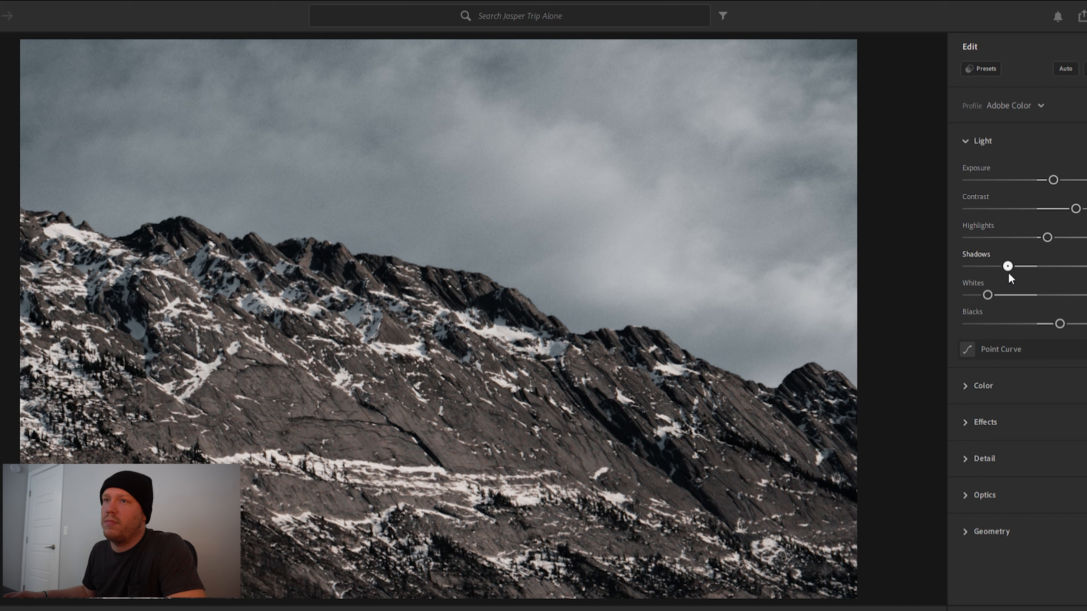
left_click_drag(987, 284, 964, 283)
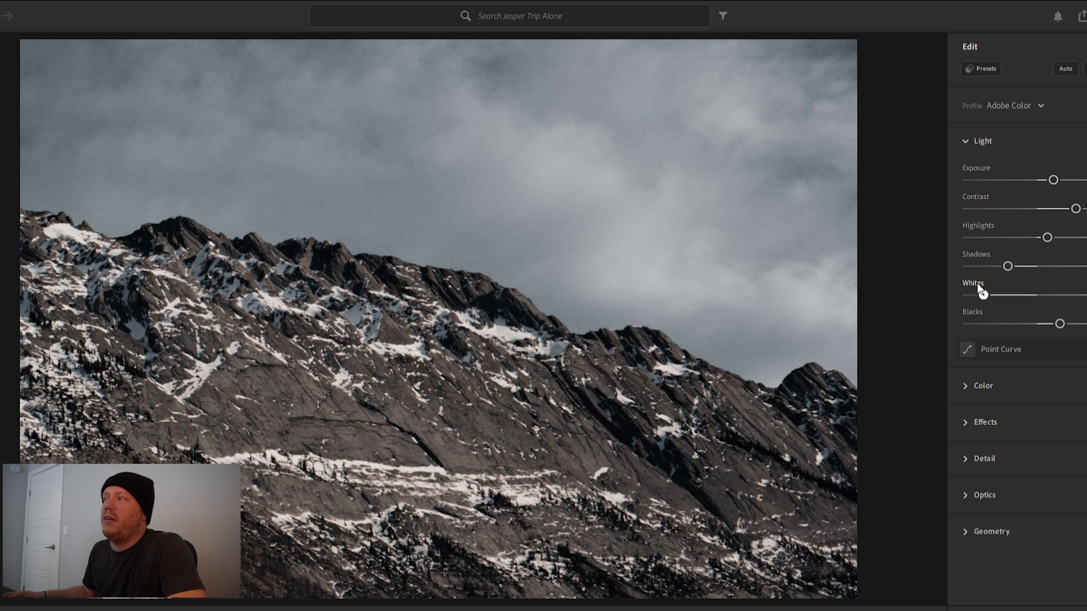
left_click_drag(971, 285, 980, 284)
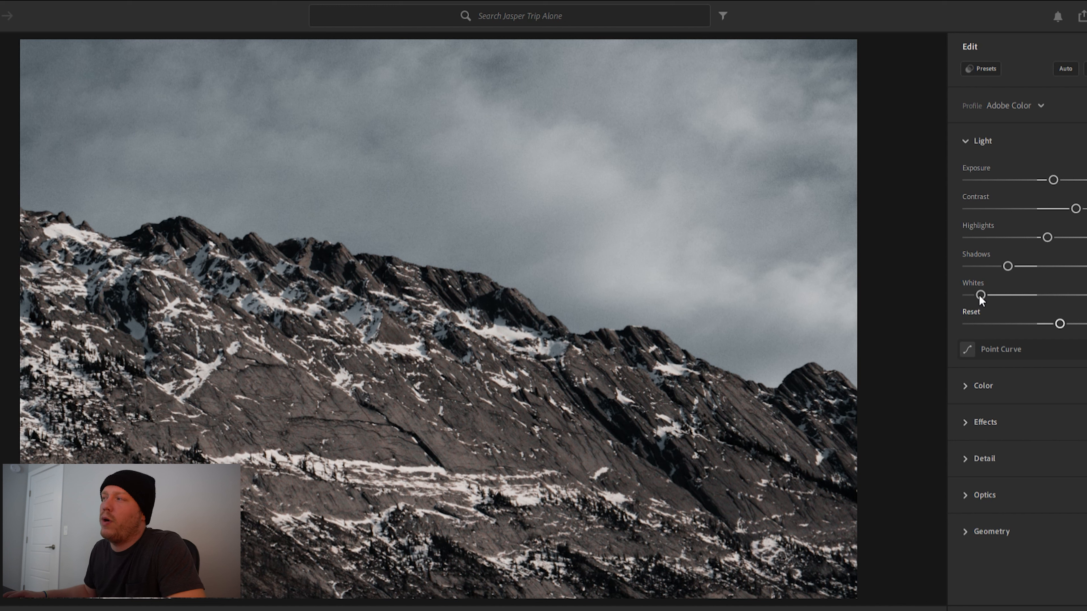
mouse_move(1062, 311)
left_mouse_down()
mouse_move(1049, 313)
mouse_move(1073, 316)
left_mouse_up()
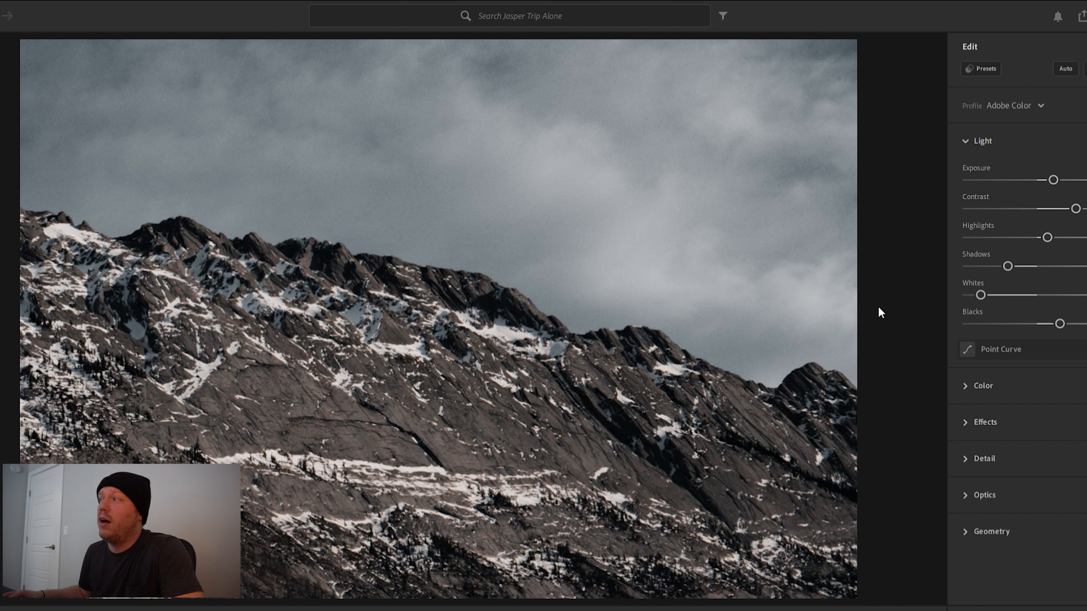
left_click(984, 136)
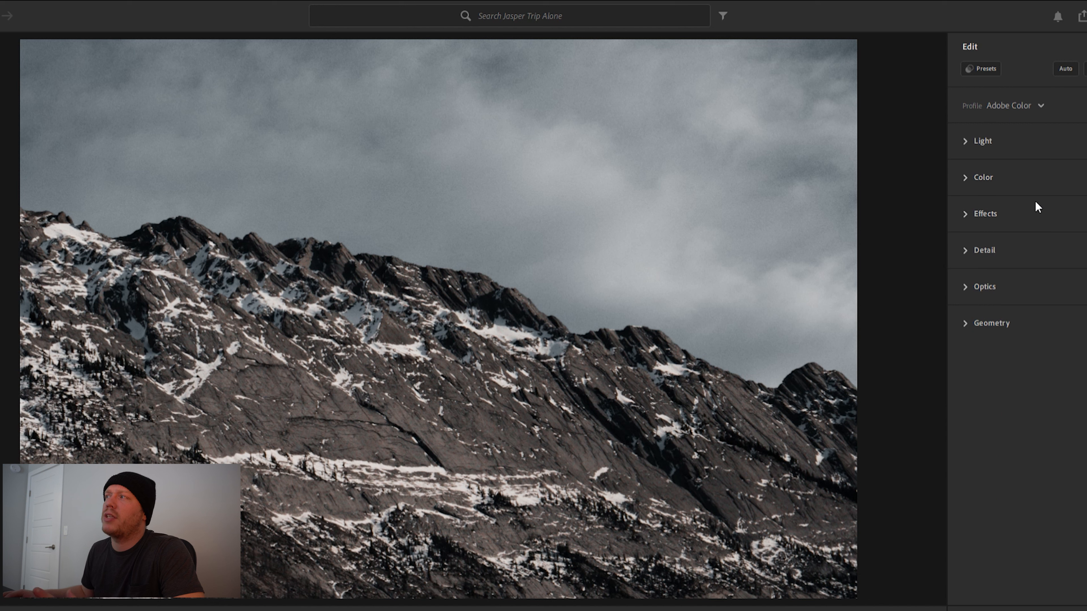
left_click(1006, 171)
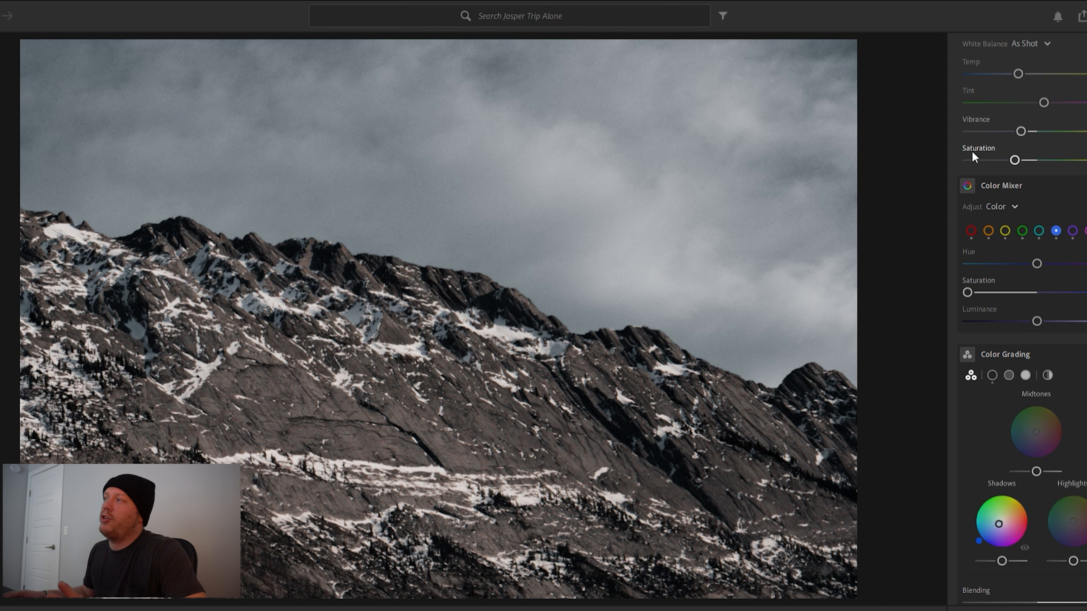
scroll(958, 169, "up", 3)
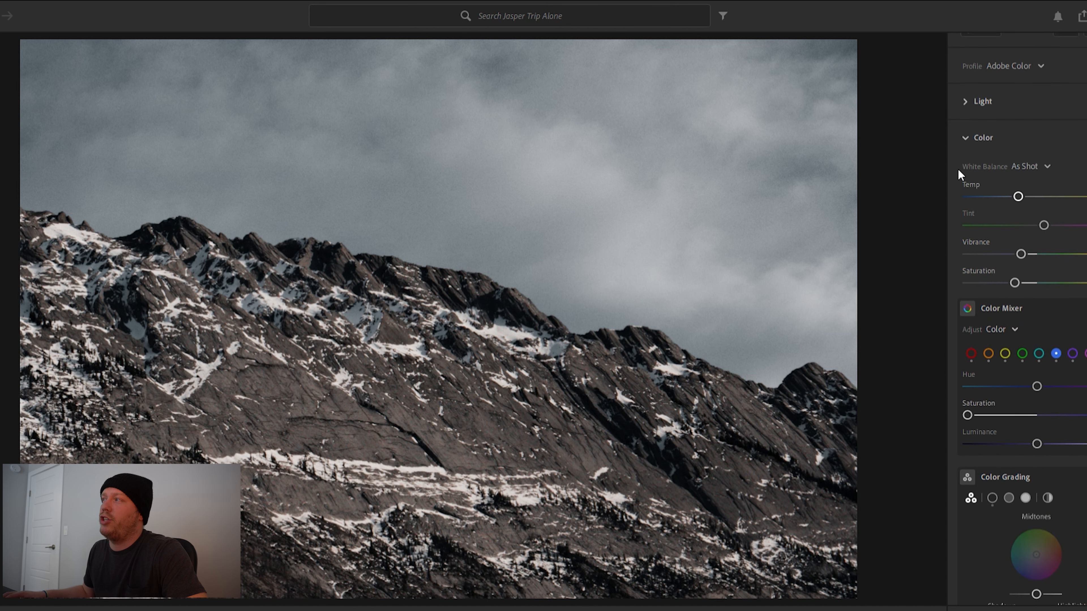
left_click(986, 136)
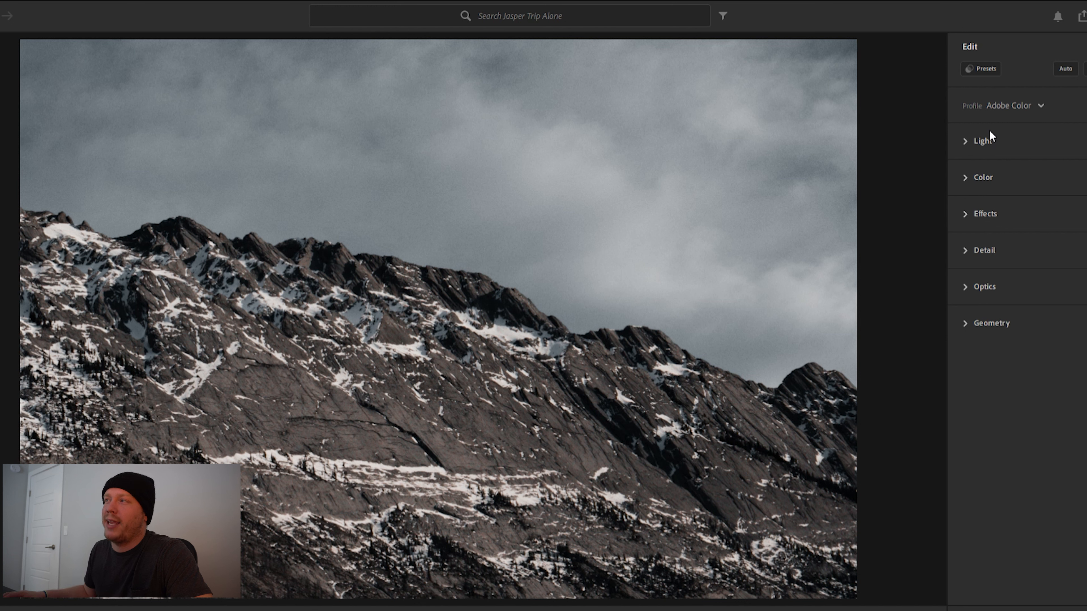
Raise the Clarity and Dehaze slightly in the Effects adjustments, checking the ridge detail up close.
left_click(993, 205)
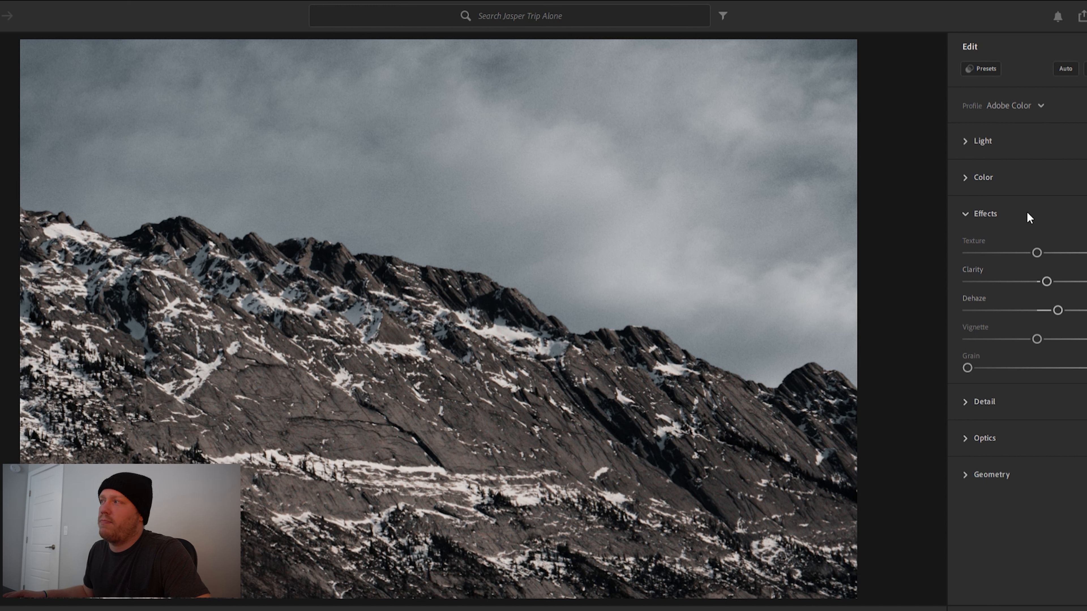
left_click_drag(1047, 266, 1050, 267)
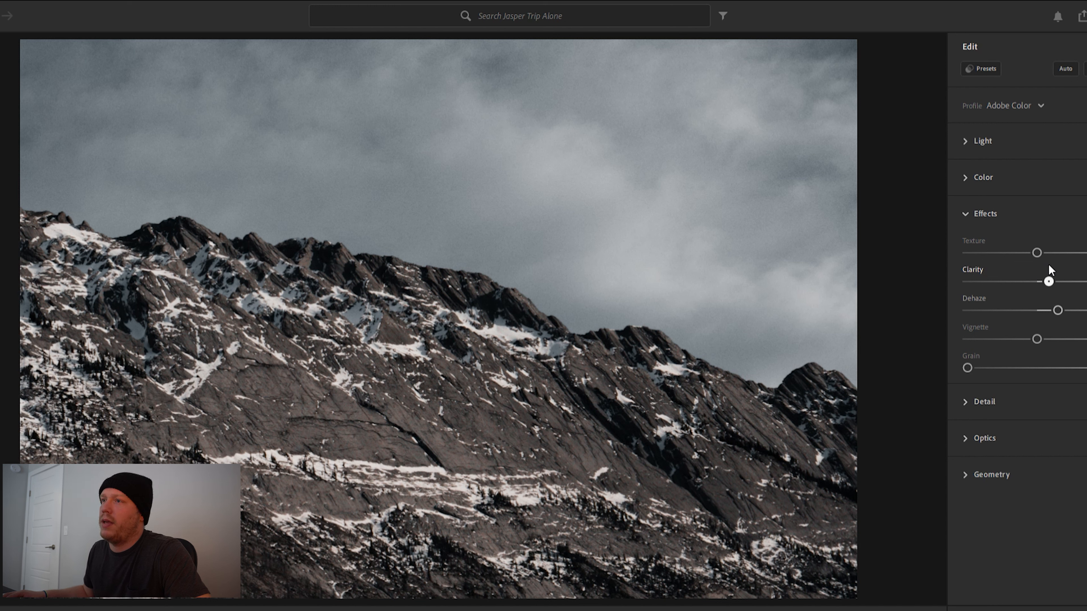
left_click(184, 256)
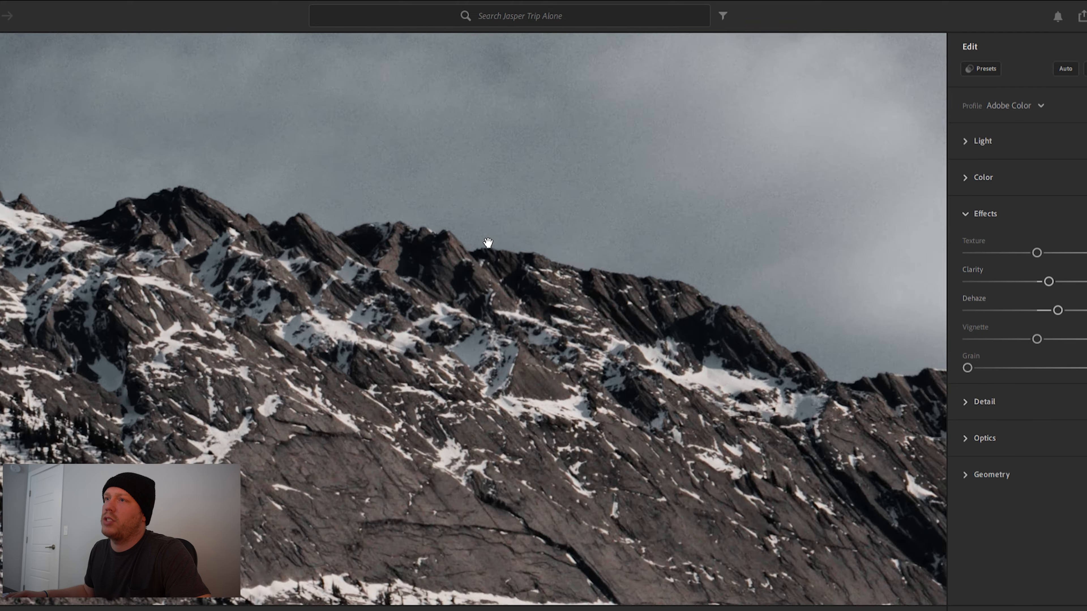
left_click(487, 243)
left_click(354, 270)
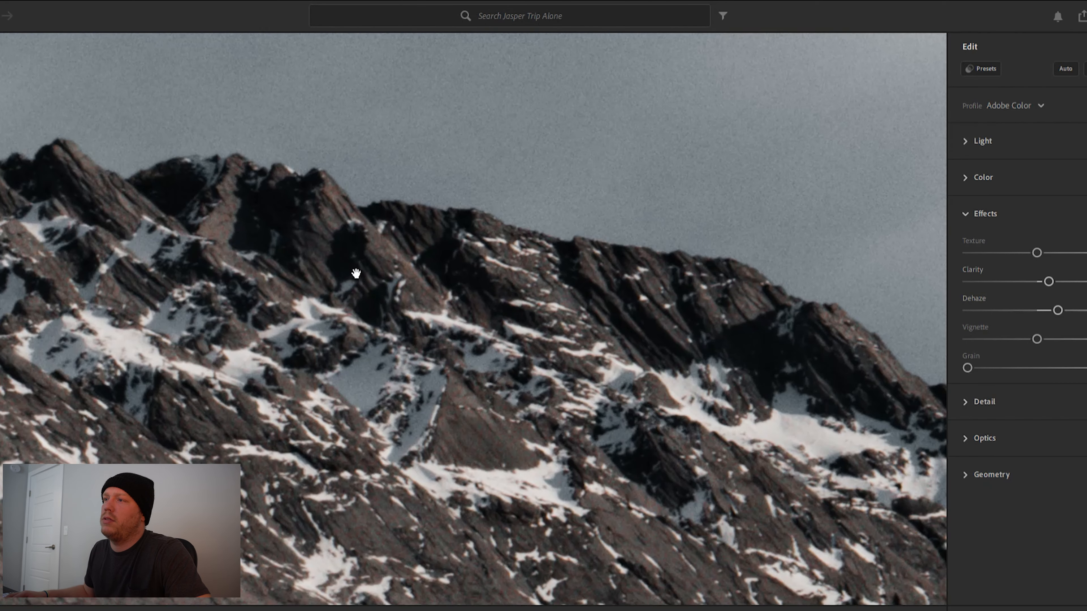
left_click(356, 273)
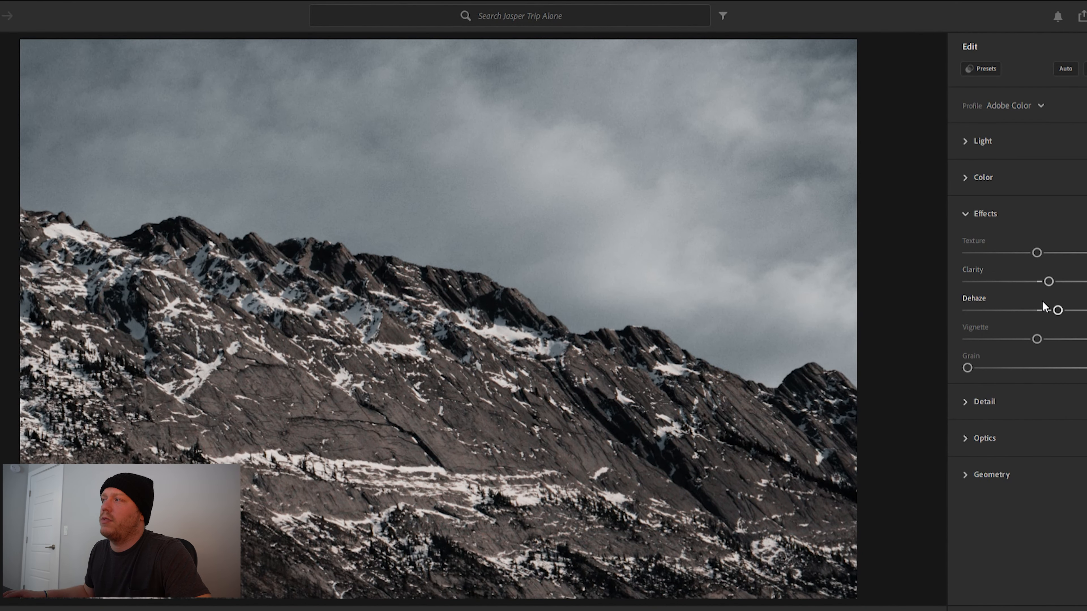
mouse_move(1059, 297)
left_mouse_down()
mouse_move(1049, 295)
mouse_move(1062, 298)
left_mouse_up()
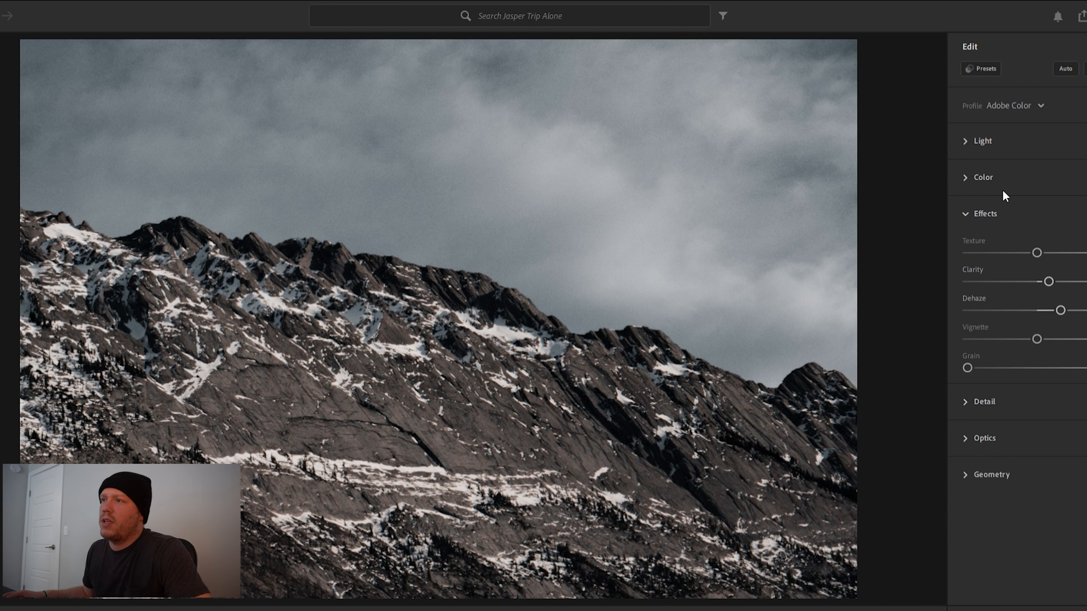
left_click(1002, 198)
left_click(1002, 198)
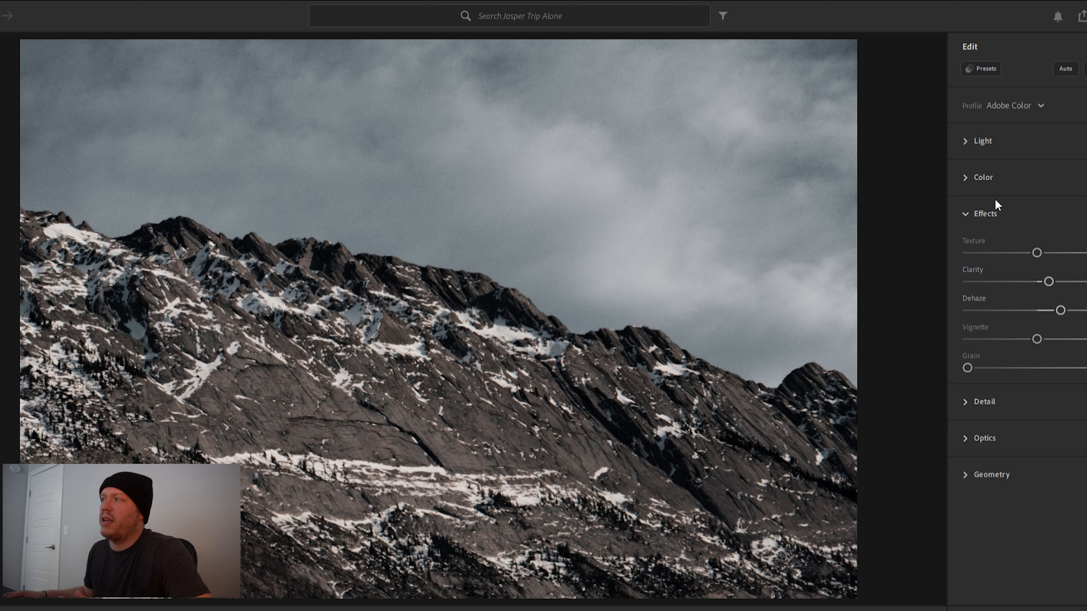
Add a subtle dark vignette around the photo's edges by lowering the Vignette amount slightly below zero.
mouse_move(1036, 330)
left_mouse_down()
mouse_move(1016, 332)
mouse_move(1025, 330)
left_mouse_up()
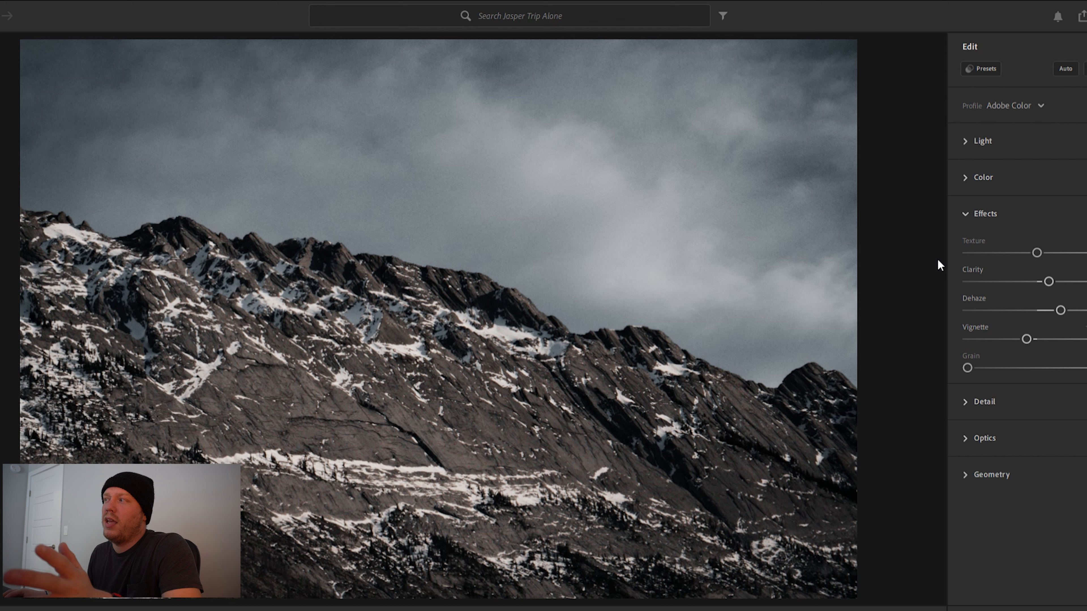
double_click(1026, 337)
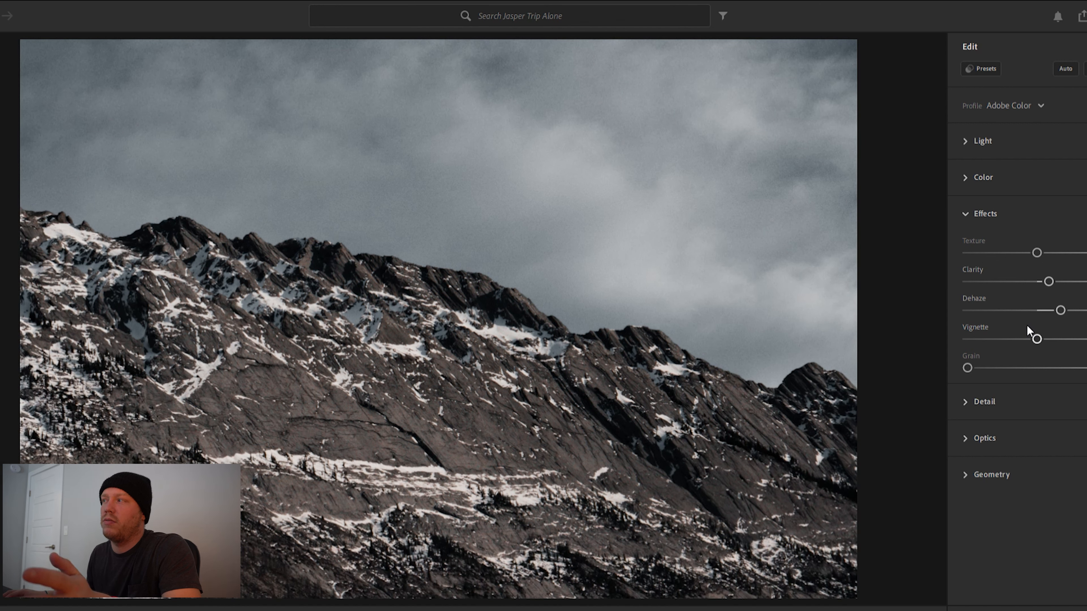
left_click(1029, 331)
left_click_drag(1029, 331, 1024, 329)
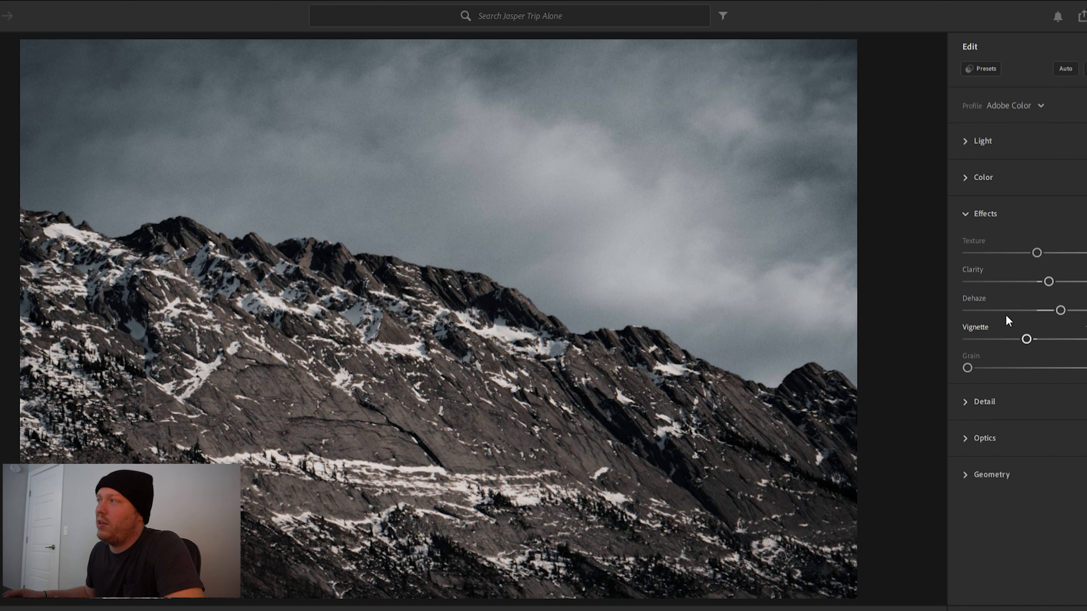
left_click(1029, 212)
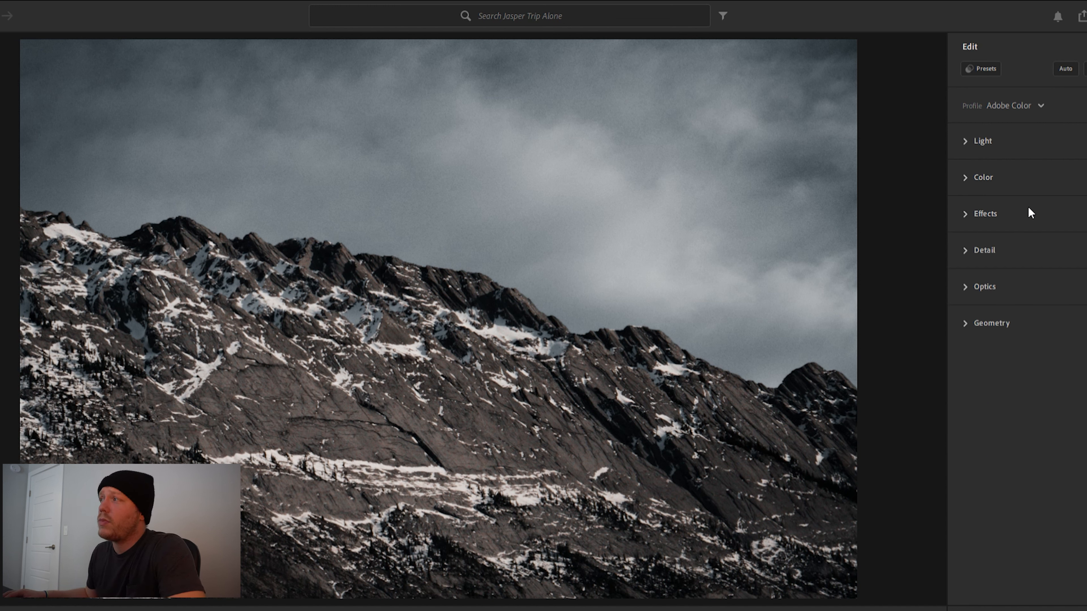
Raise the Sharpening slightly and add a small amount of Noise Reduction in the Detail adjustments.
left_click(1012, 234)
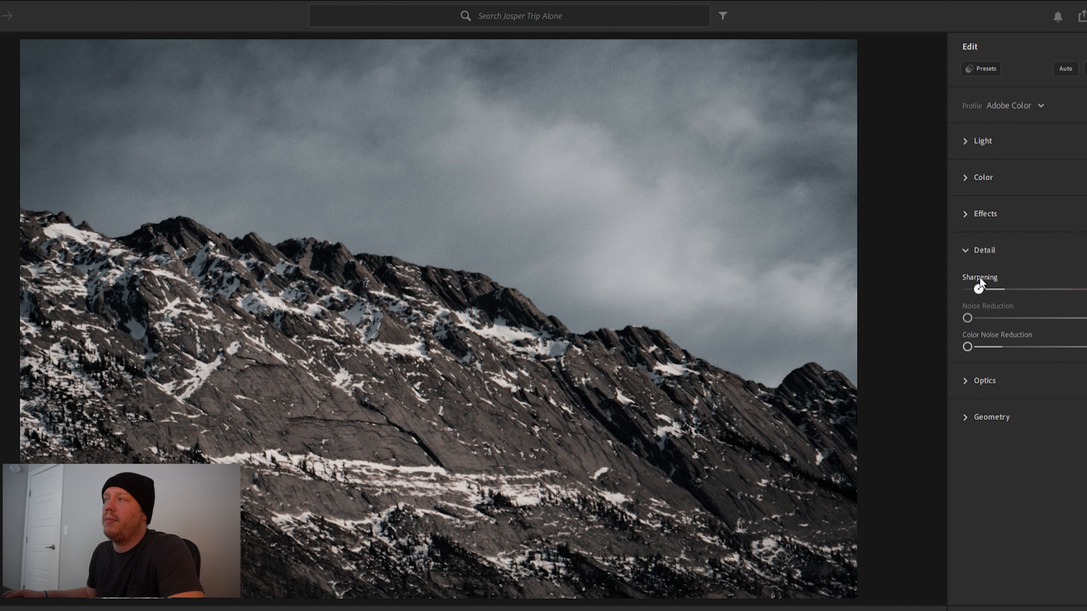
left_click_drag(981, 277, 983, 277)
left_click_drag(969, 299, 977, 300)
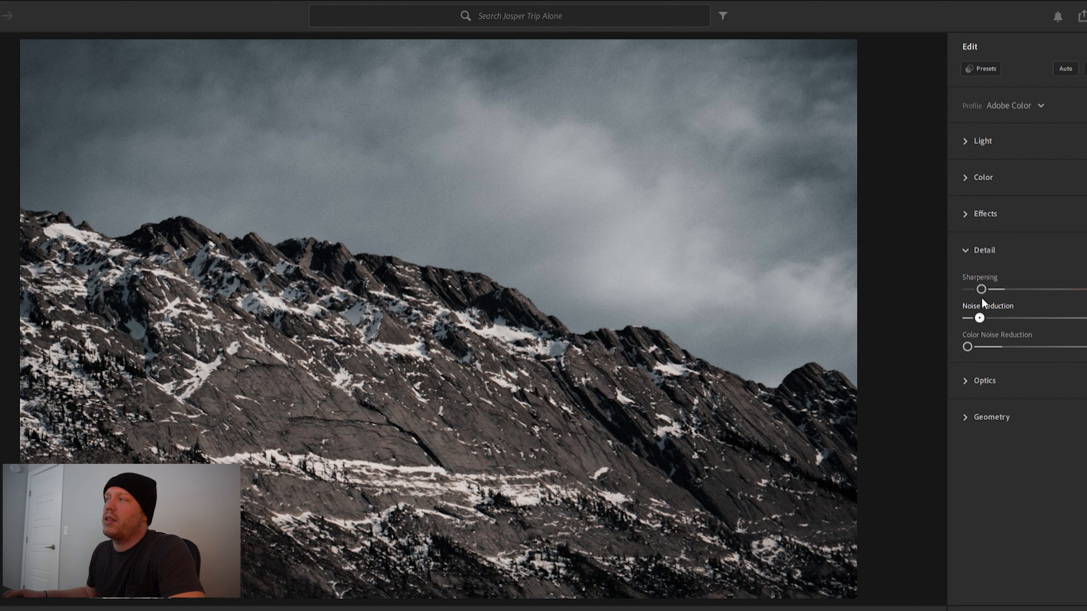
left_click_drag(982, 299, 984, 299)
left_click(991, 245)
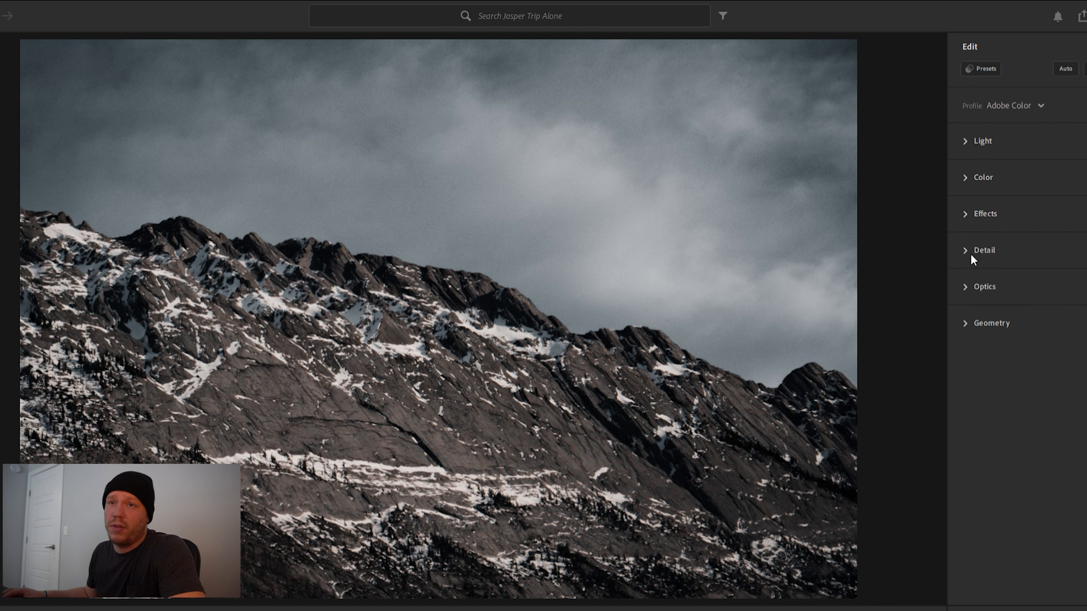